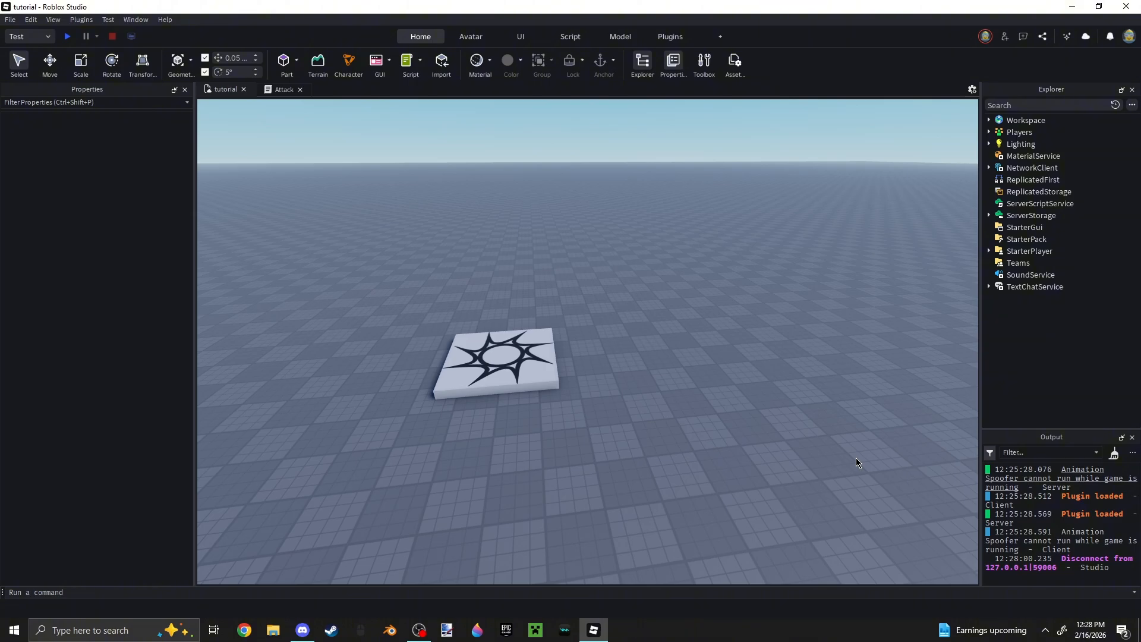
# Step: Generate an R6 masculine Block Avatar rig in the workspace
pyautogui.moveTo(856, 457); pyautogui.dragTo(891, 445, button='right')
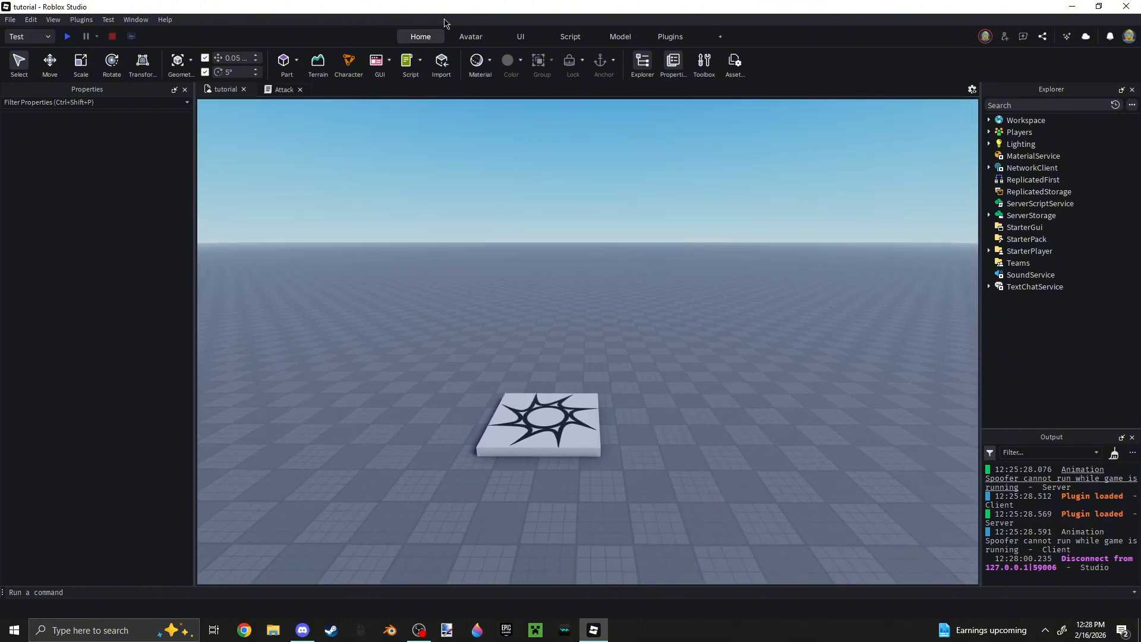
pyautogui.click(469, 40)
pyautogui.moveTo(717, 273); pyautogui.dragTo(775, 304, button='right')
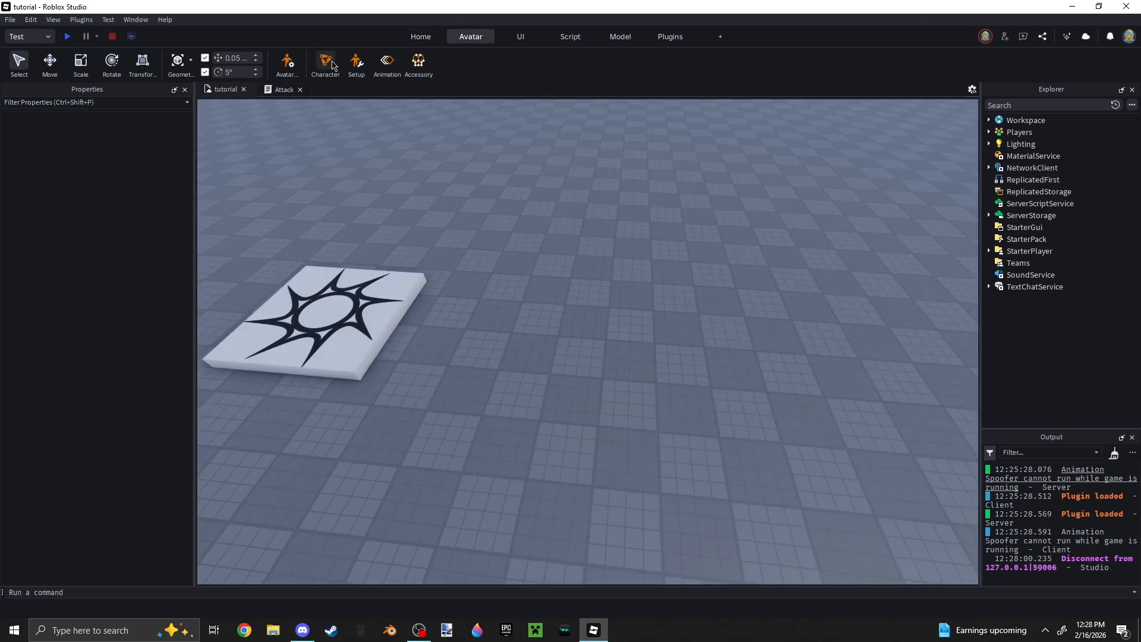
pyautogui.click(332, 64)
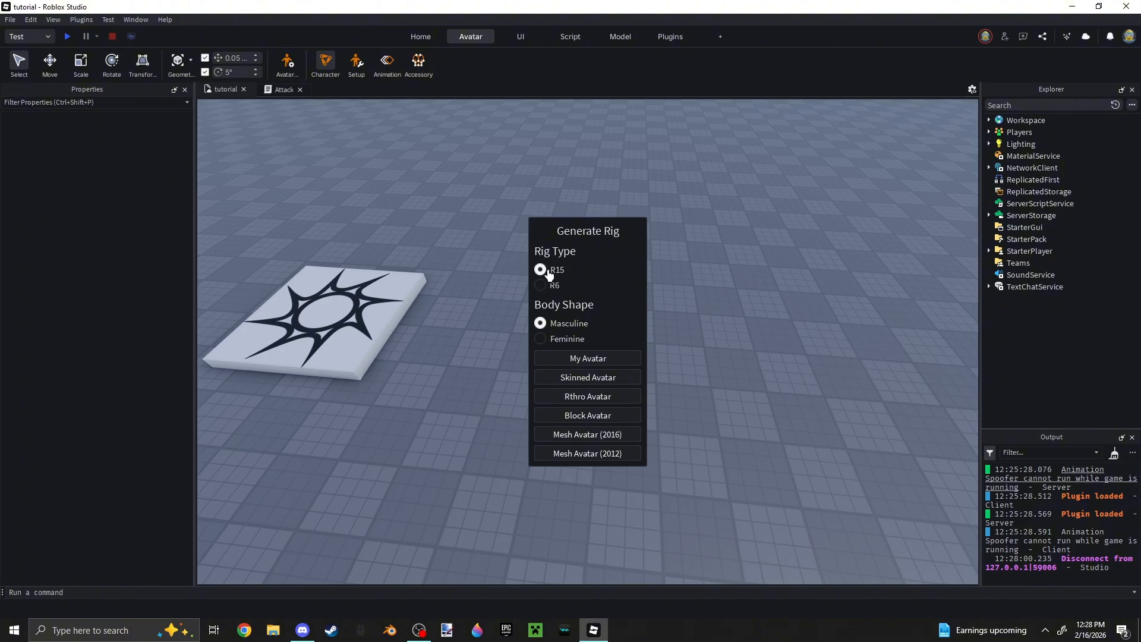
pyautogui.click(552, 288)
pyautogui.click(586, 416)
pyautogui.scroll(10, 618, 357)
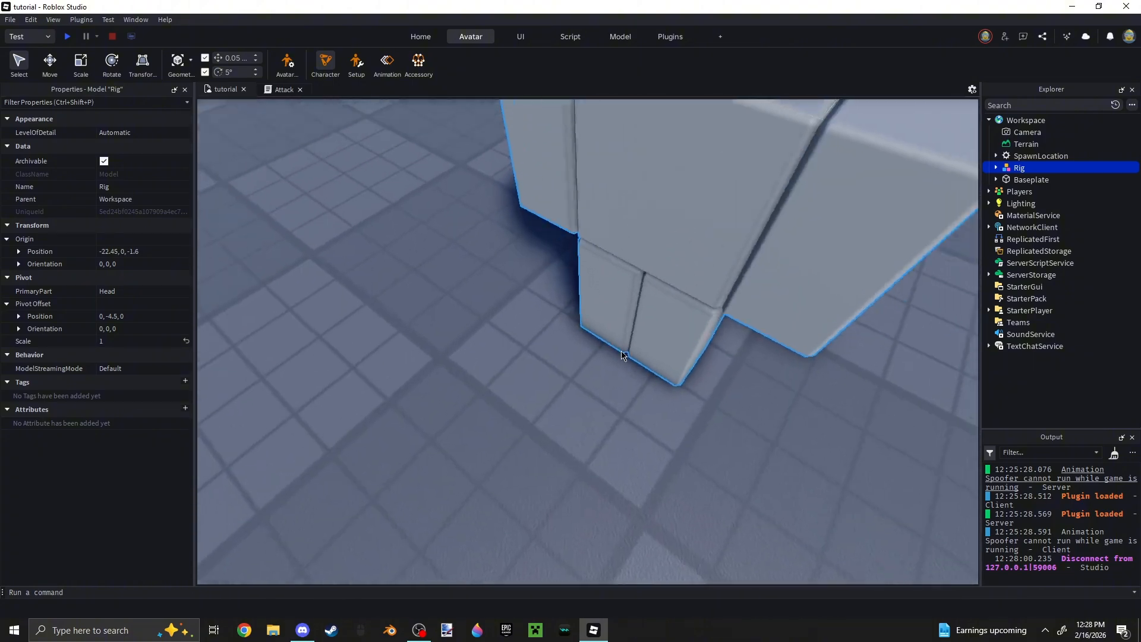
pyautogui.scroll(-10, 622, 356)
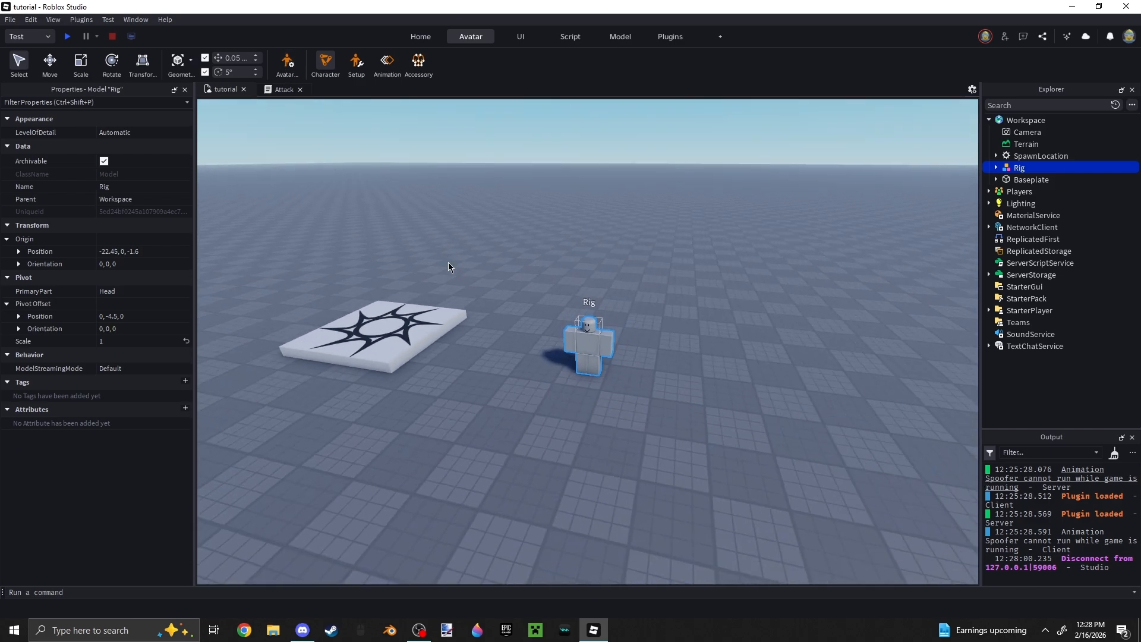
pyautogui.scroll(3, 452, 268)
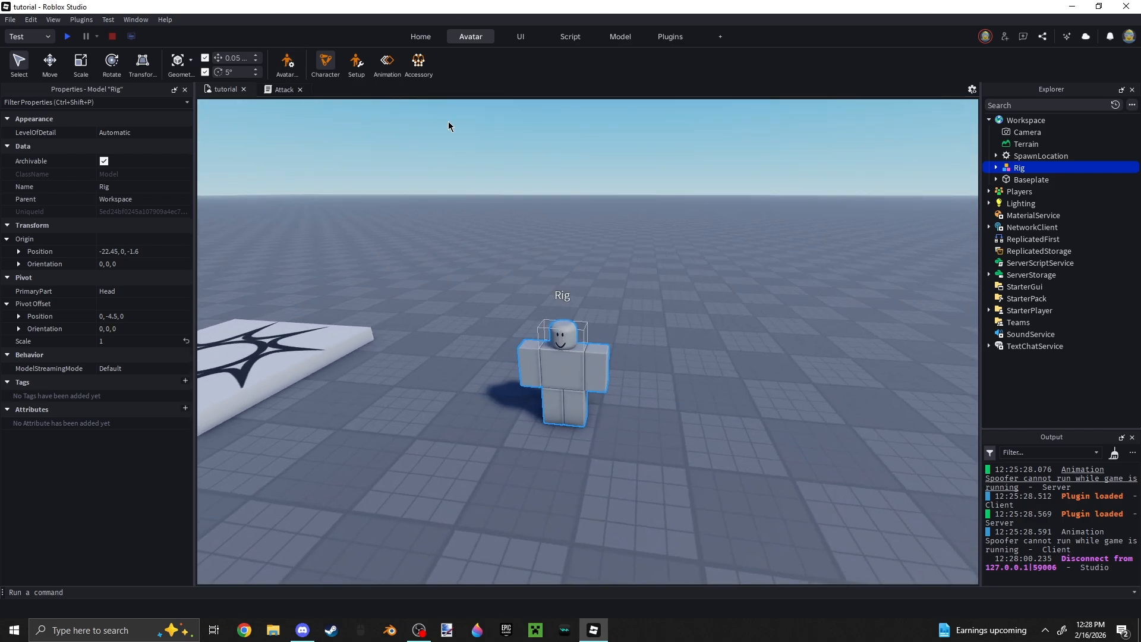
# Step: Open the Animation Editor and choose the new rig as the one to animate
pyautogui.click(388, 61)
pyautogui.scroll(4, 594, 315)
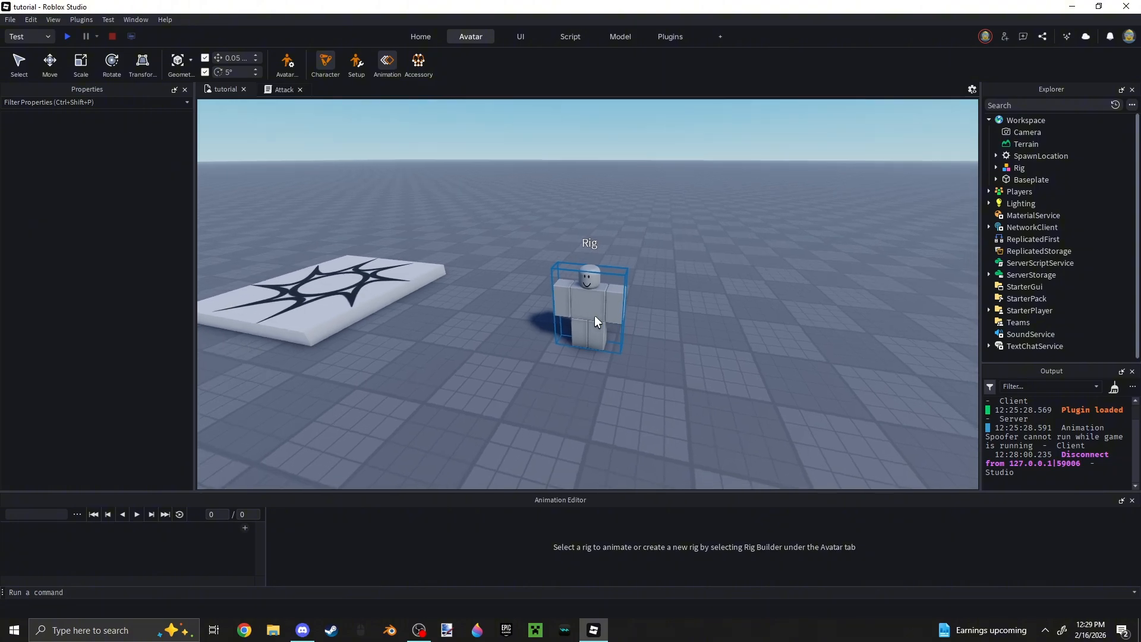
pyautogui.scroll(-4, 608, 311)
pyautogui.scroll(3, 568, 340)
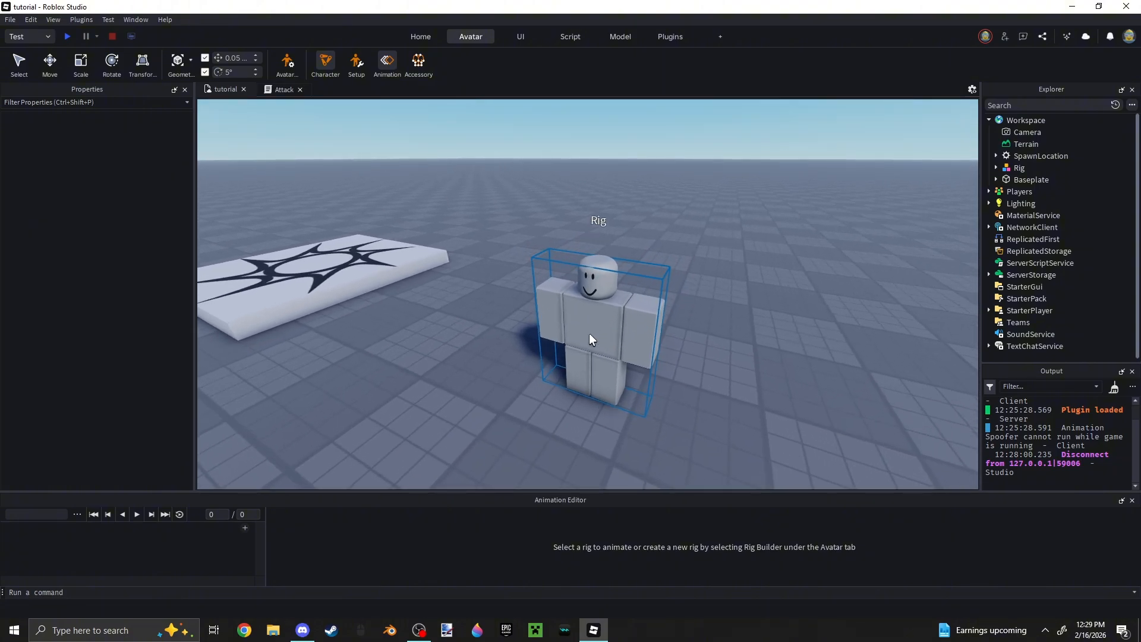
pyautogui.click(590, 340)
pyautogui.scroll(2, 740, 391)
pyautogui.scroll(3, 650, 340)
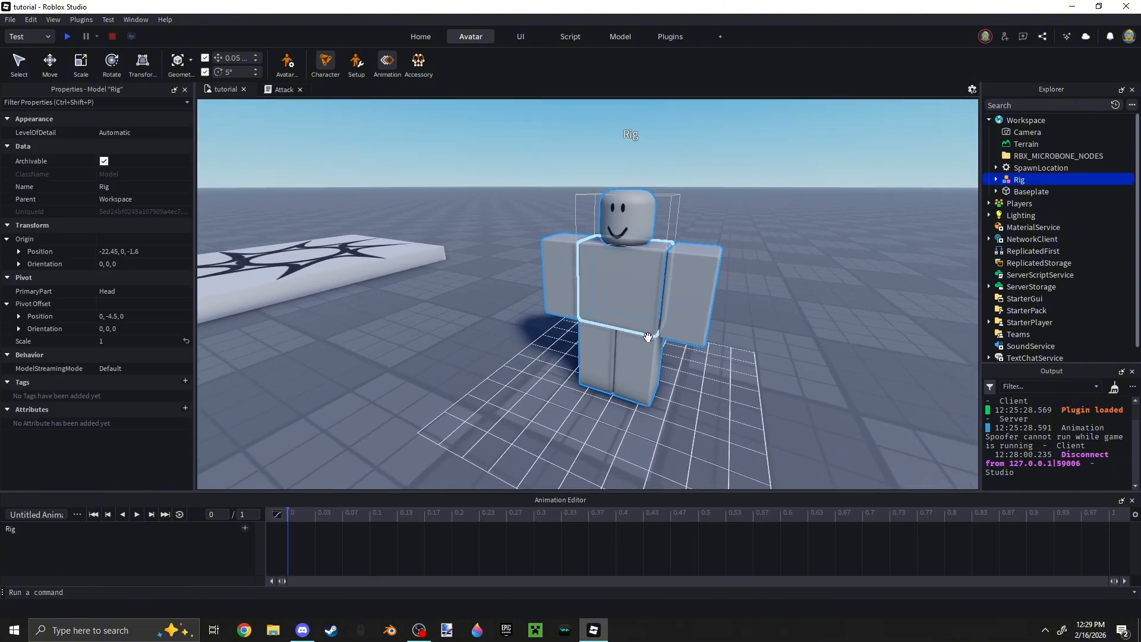
# Step: Rotate the rig's torso slightly at time 0 to begin the first walking pose
pyautogui.press('f')
pyautogui.scroll(2, 756, 379)
pyautogui.moveTo(738, 384); pyautogui.dragTo(756, 380, button='right')
pyautogui.scroll(-3, 757, 380)
pyautogui.scroll(3, 756, 380)
pyautogui.scroll(-4, 756, 380)
pyautogui.scroll(3, 606, 295)
pyautogui.scroll(-4, 610, 333)
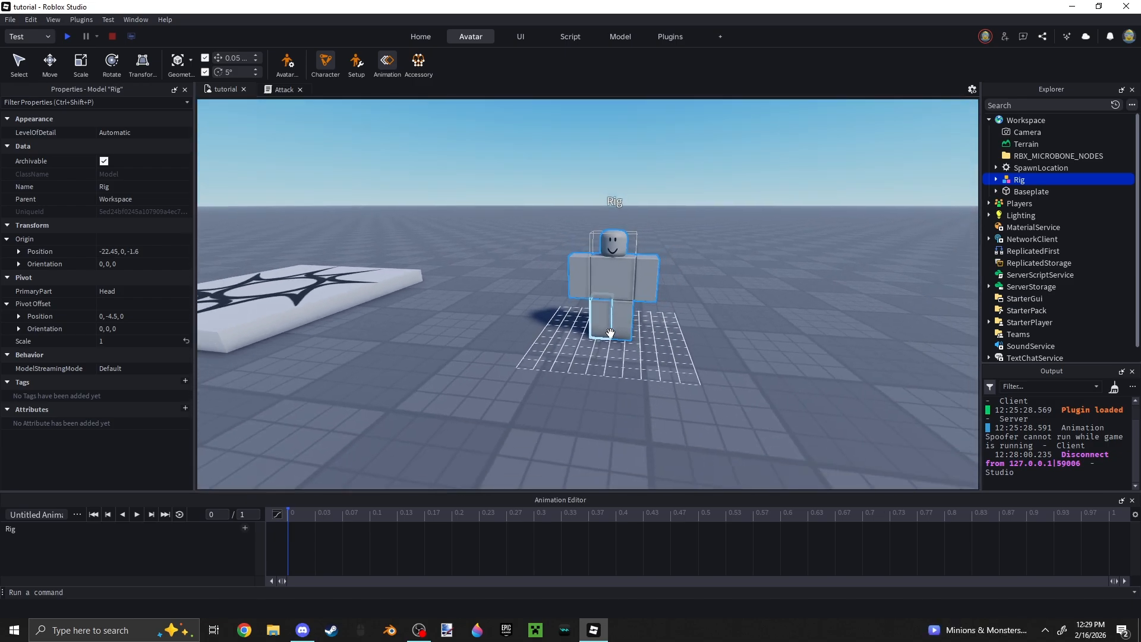
pyautogui.moveTo(610, 333); pyautogui.dragTo(597, 326, button='right')
pyautogui.scroll(4, 596, 327)
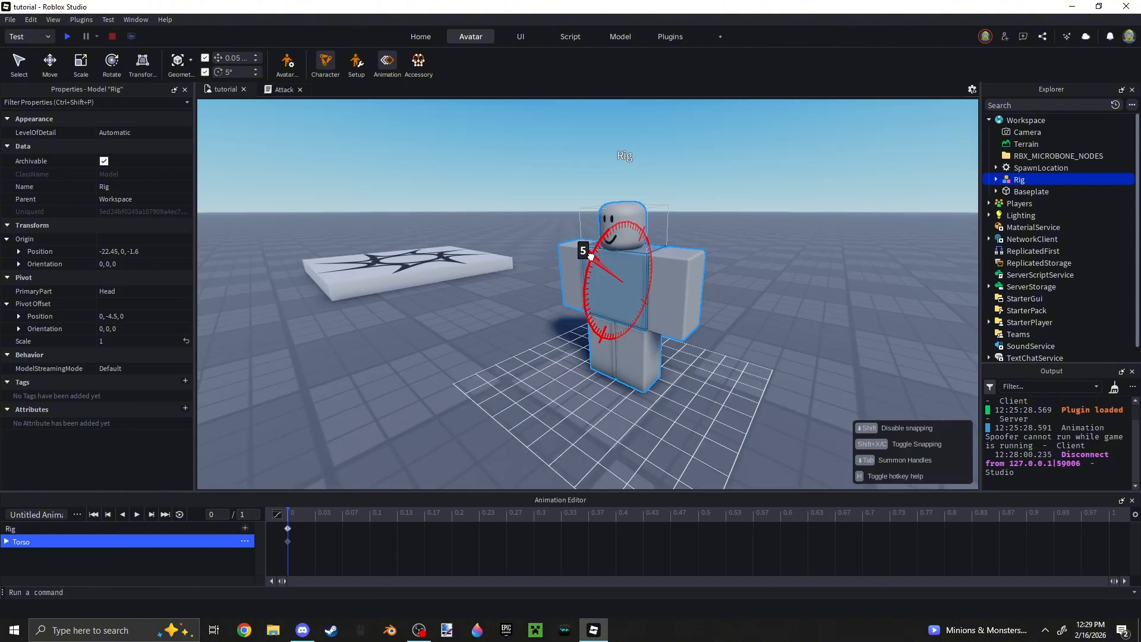
pyautogui.moveTo(587, 260); pyautogui.dragTo(567, 266)
pyautogui.click(565, 267)
pyautogui.moveTo(563, 267); pyautogui.dragTo(559, 267, button='right')
pyautogui.scroll(3, 563, 267)
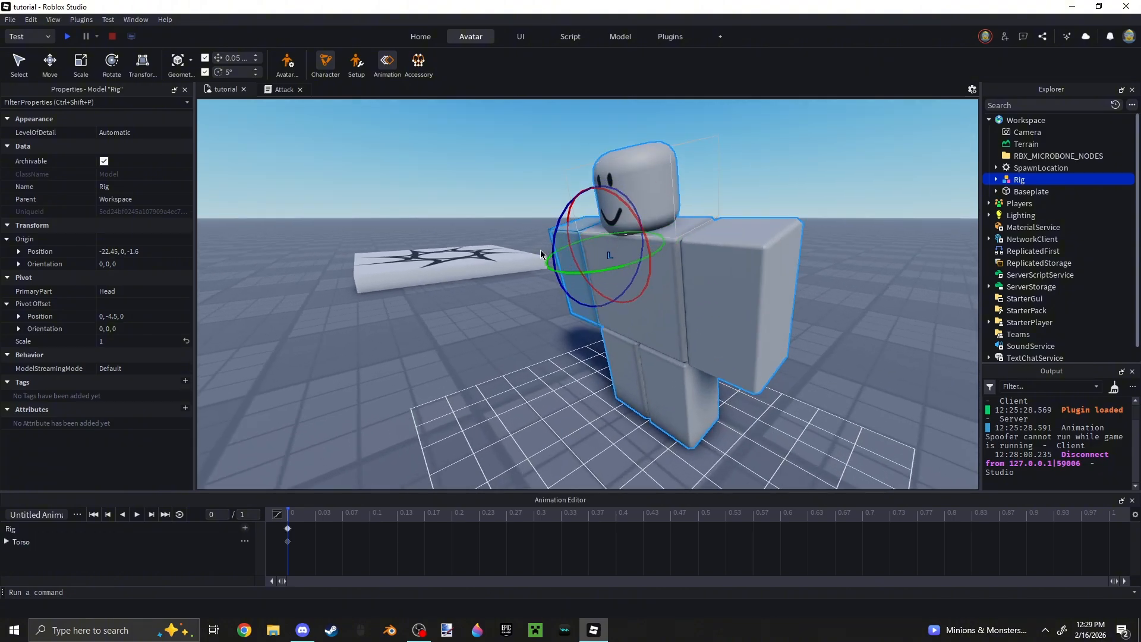
# Step: Rotate the head and swing the left arm backward at time 0, nudging the arm's position toward the shoulder
pyautogui.moveTo(555, 232); pyautogui.dragTo(601, 216)
pyautogui.press('r')
pyautogui.scroll(-3, 602, 216)
pyautogui.moveTo(601, 215); pyautogui.dragTo(602, 216, button='right')
pyautogui.moveTo(624, 199); pyautogui.dragTo(633, 198)
pyautogui.press('r')
pyautogui.scroll(3, 650, 183)
pyautogui.moveTo(646, 185); pyautogui.dragTo(655, 201, button='right')
pyautogui.press('r')
pyautogui.moveTo(553, 217); pyautogui.dragTo(555, 229)
pyautogui.moveTo(555, 229); pyautogui.dragTo(559, 229, button='right')
pyautogui.press('r')
pyautogui.moveTo(488, 221); pyautogui.dragTo(497, 234)
pyautogui.moveTo(497, 234); pyautogui.dragTo(501, 234, button='right')
pyautogui.press('r')
pyautogui.moveTo(618, 199); pyautogui.dragTo(623, 211)
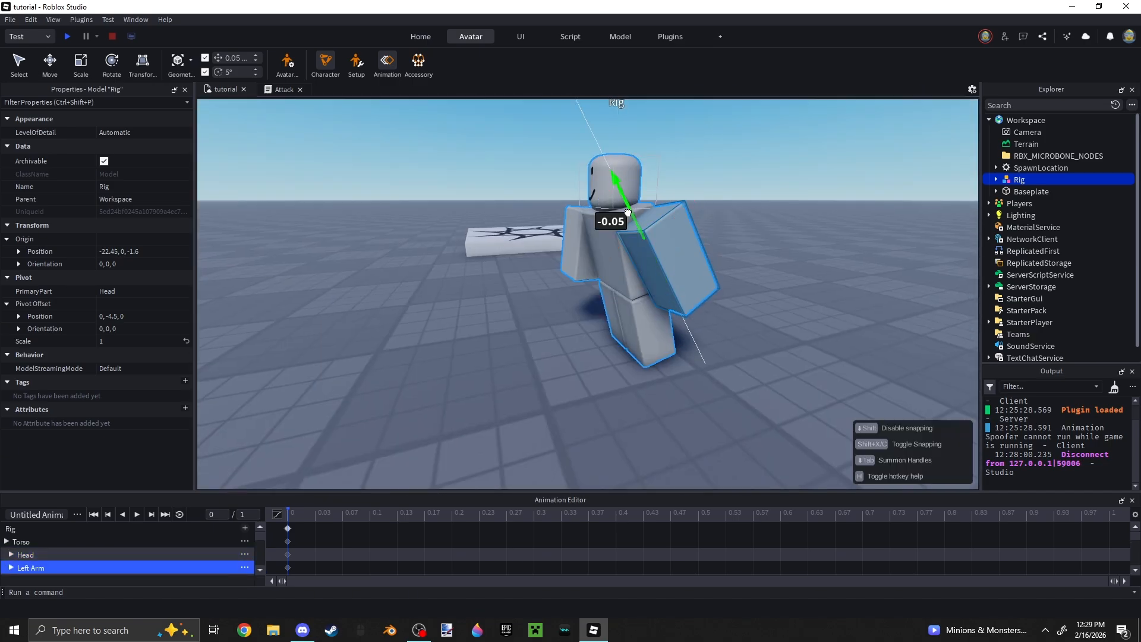
# Step: Complete the opening stride pose at time 0 with the left leg forward and the right leg back
pyautogui.moveTo(684, 285); pyautogui.dragTo(678, 285, button='right')
pyautogui.click(659, 284)
pyautogui.moveTo(614, 220); pyautogui.dragTo(597, 211)
pyautogui.moveTo(597, 211); pyautogui.dragTo(573, 262, button='right')
pyautogui.click(571, 238)
pyautogui.press('r')
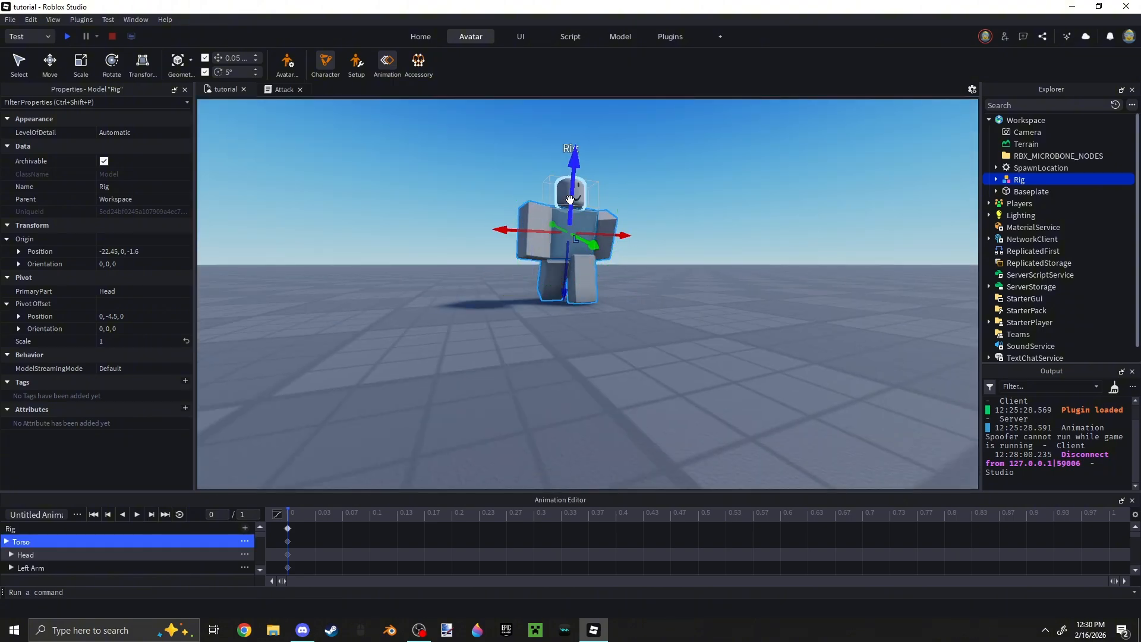
pyautogui.moveTo(571, 196); pyautogui.dragTo(565, 196, button='right')
pyautogui.moveTo(501, 164); pyautogui.dragTo(498, 176)
pyautogui.moveTo(660, 287); pyautogui.dragTo(654, 288, button='right')
pyautogui.scroll(-5, 715, 400)
pyautogui.click(714, 400)
pyautogui.scroll(4, 754, 393)
pyautogui.moveTo(754, 392); pyautogui.dragTo(759, 393, button='right')
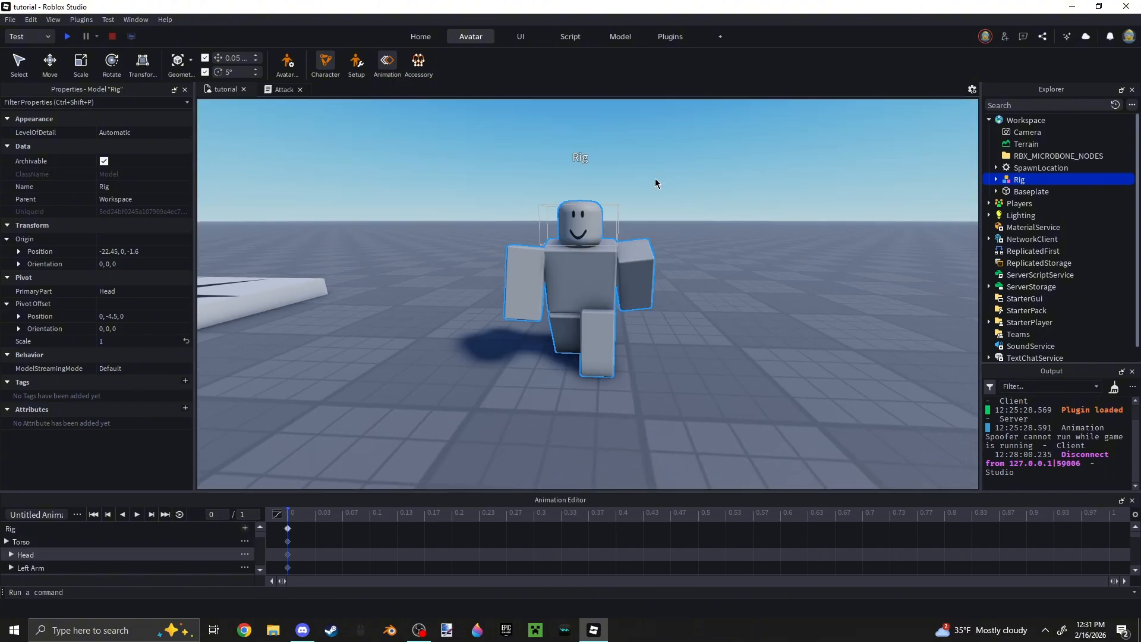
pyautogui.moveTo(680, 199); pyautogui.dragTo(679, 198, button='right')
pyautogui.press('d')
pyautogui.rightClick(680, 198)
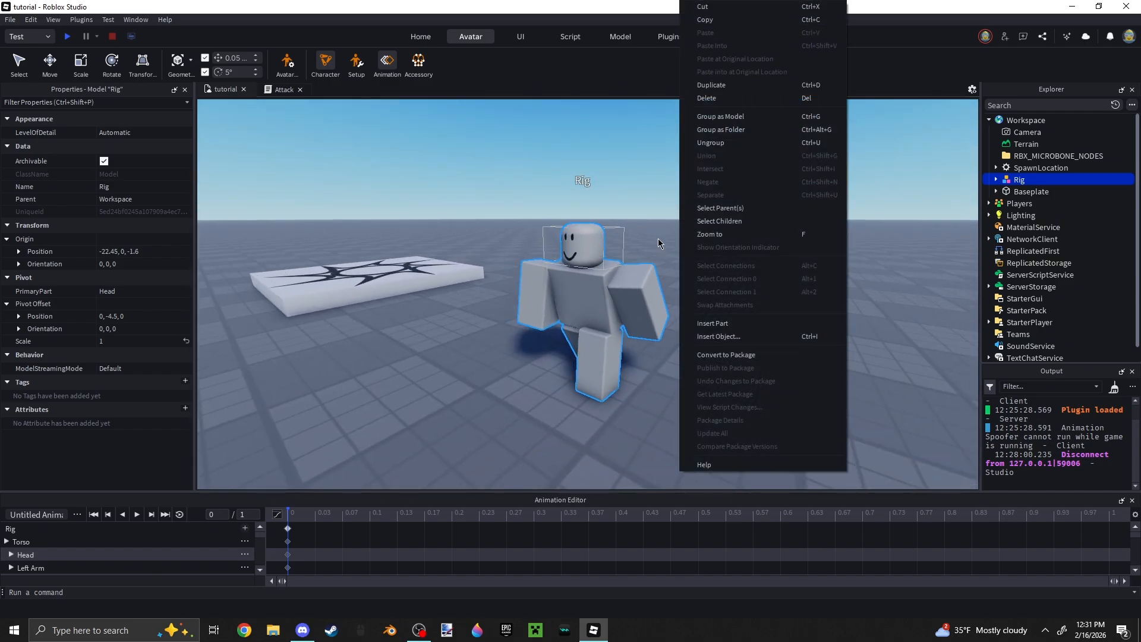
pyautogui.moveTo(658, 238); pyautogui.dragTo(659, 235, button='right')
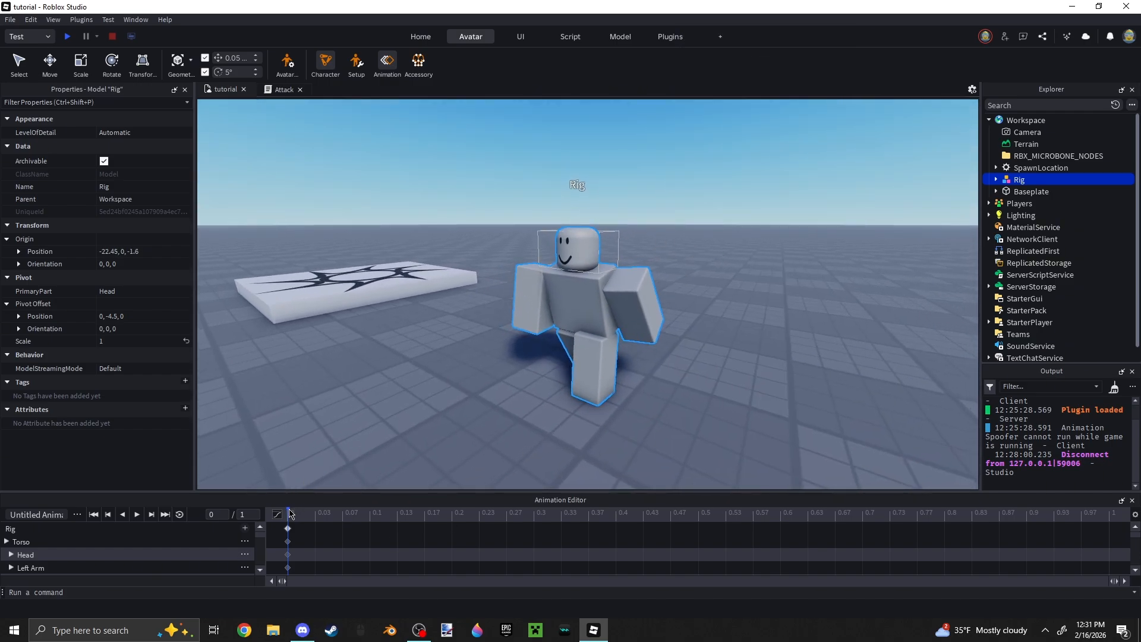
# Step: Key a mid-stride pose at 0.27 seconds with the right leg raised and the arms closer to the body
pyautogui.moveTo(299, 519); pyautogui.dragTo(505, 546)
pyautogui.click(566, 311)
pyautogui.moveTo(566, 311); pyautogui.dragTo(797, 349, button='right')
pyautogui.click(612, 302)
pyautogui.press('r')
pyautogui.moveTo(571, 279); pyautogui.dragTo(558, 303)
pyautogui.press('r')
pyautogui.moveTo(558, 303); pyautogui.dragTo(601, 179, button='right')
pyautogui.press('r')
pyautogui.click(622, 288)
pyautogui.press('r')
pyautogui.press('r')
pyautogui.moveTo(675, 154); pyautogui.dragTo(670, 168)
pyautogui.press('r')
pyautogui.moveTo(509, 212); pyautogui.dragTo(743, 348, button='right')
pyautogui.click(744, 347)
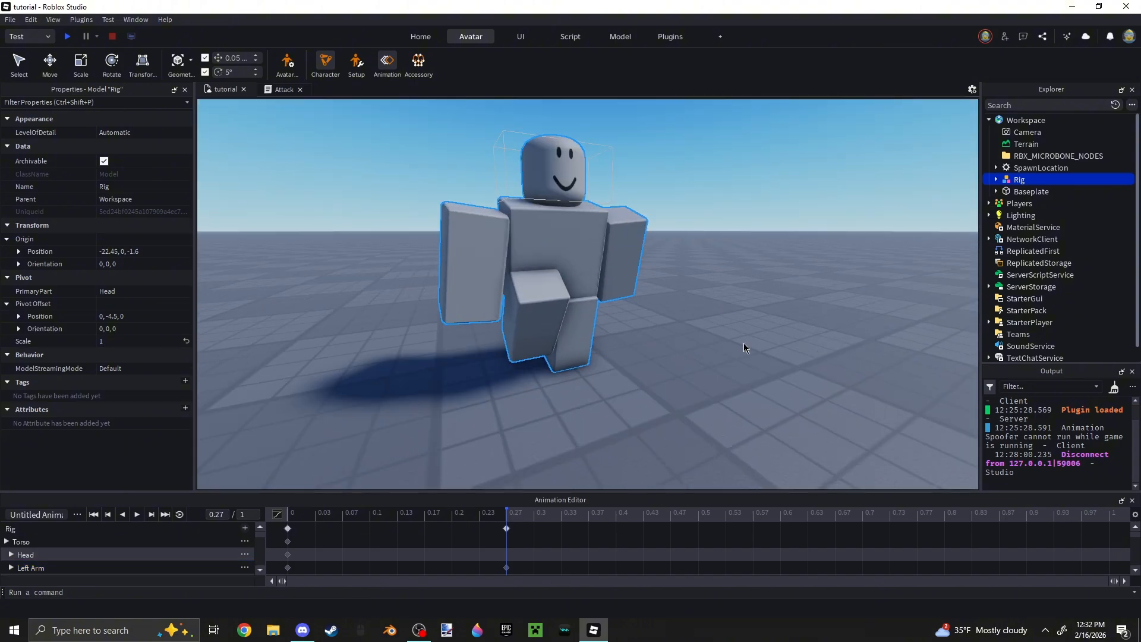
# Step: Key the opposite stride at 0.5 seconds, swinging the right arm back and the right leg forward
pyautogui.moveTo(508, 515); pyautogui.dragTo(699, 517)
pyautogui.scroll(-4, 730, 441)
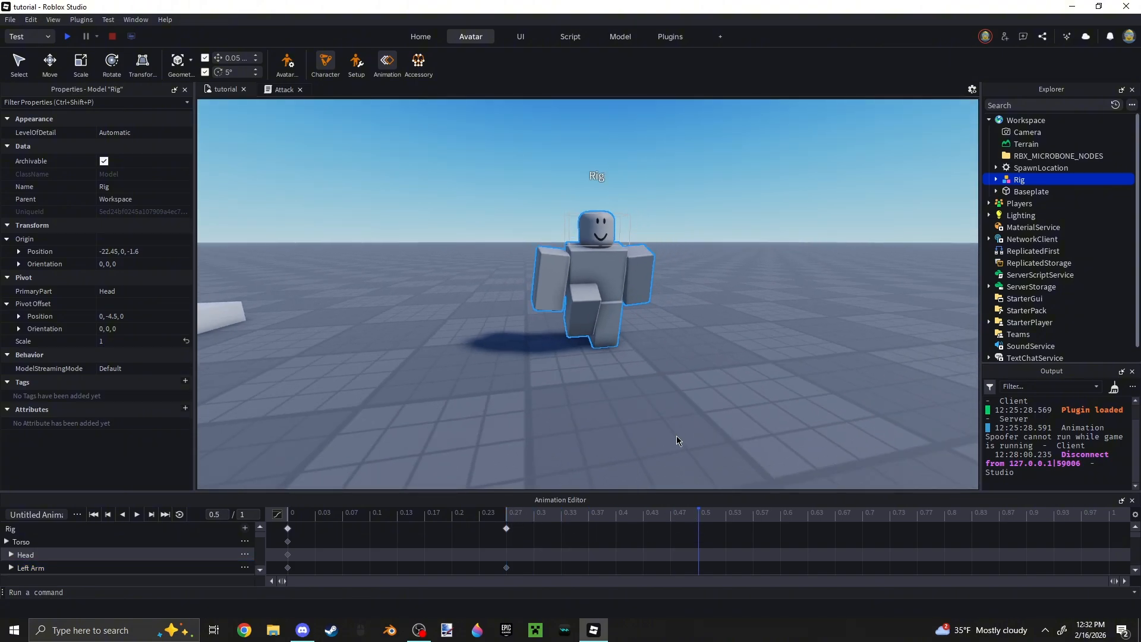
pyautogui.moveTo(628, 436); pyautogui.dragTo(566, 279, button='right')
pyautogui.click(566, 279)
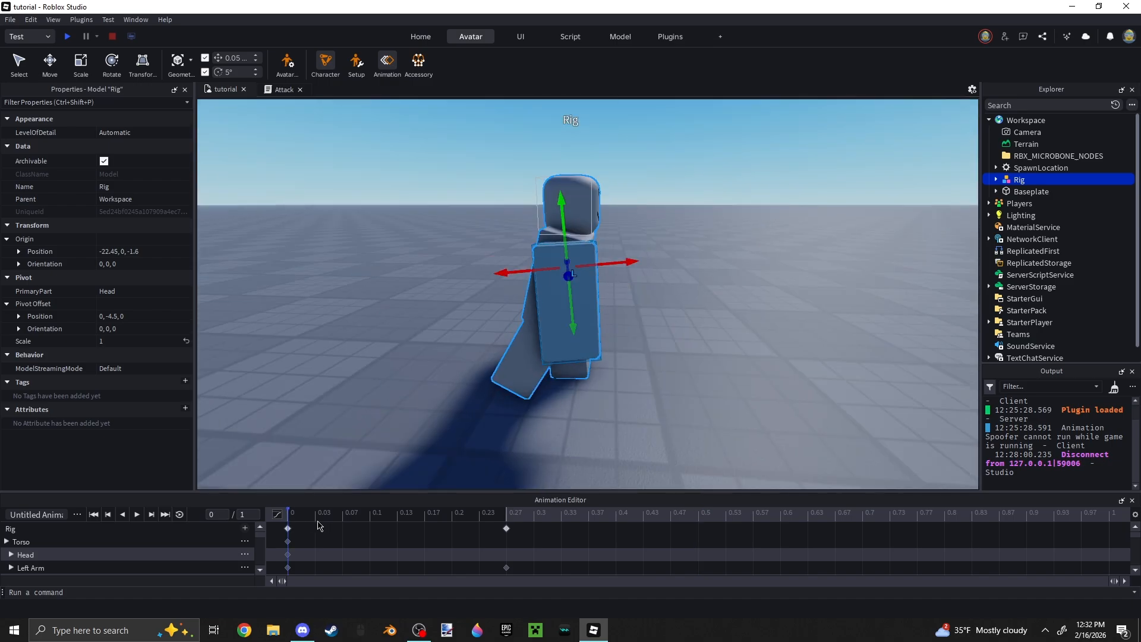
pyautogui.moveTo(618, 265); pyautogui.dragTo(675, 293)
pyautogui.press('r')
pyautogui.moveTo(675, 294); pyautogui.dragTo(594, 196, button='right')
pyautogui.moveTo(595, 143); pyautogui.dragTo(584, 156)
pyautogui.click(617, 267)
pyautogui.moveTo(684, 208); pyautogui.dragTo(689, 175)
pyautogui.moveTo(689, 175); pyautogui.dragTo(633, 281, button='right')
pyautogui.press('r')
pyautogui.moveTo(634, 282); pyautogui.dragTo(642, 280)
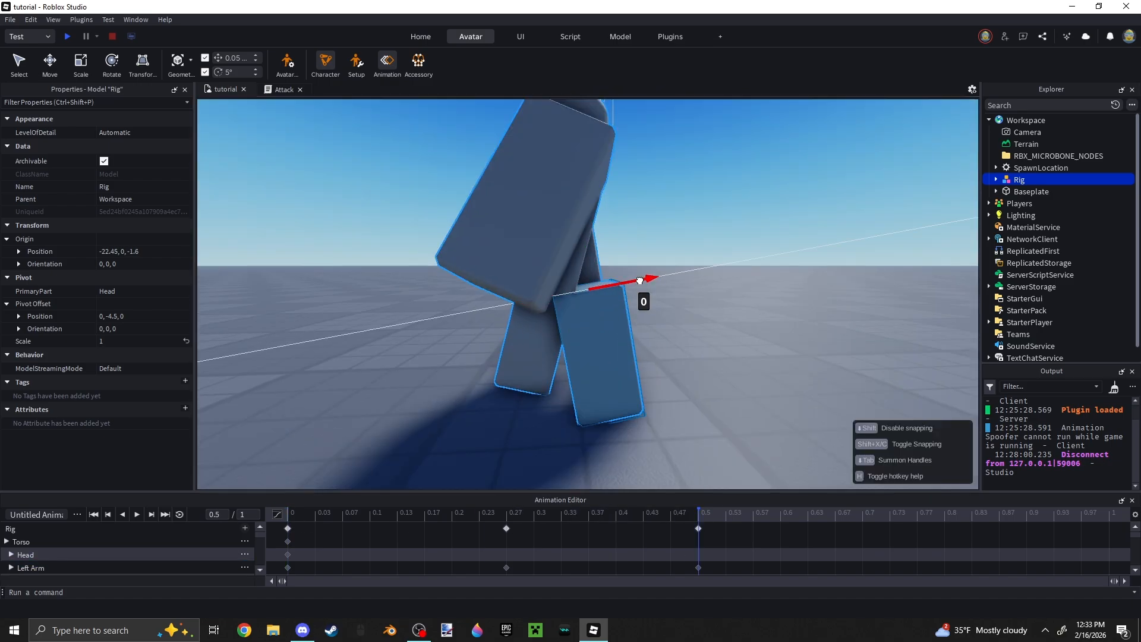
pyautogui.moveTo(573, 220); pyautogui.dragTo(552, 207)
# Step: Copy the mid-stride keyframes from 0.27 seconds and paste them at 0.73 seconds
pyautogui.click(508, 516)
pyautogui.click(890, 515)
pyautogui.hotkey('ctrl', 'v')
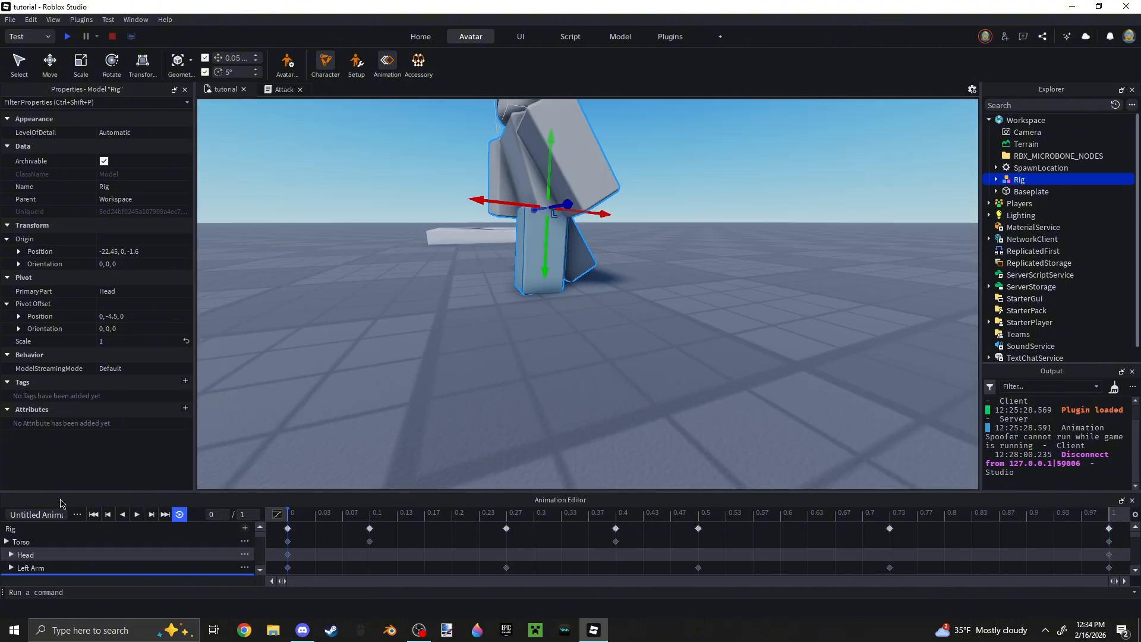
# Step: Key the torso at 0.6 and 0.9 seconds and adjust the rig's pose at 0.1 seconds
pyautogui.moveTo(792, 502); pyautogui.dragTo(674, 555)
pyautogui.click(370, 522)
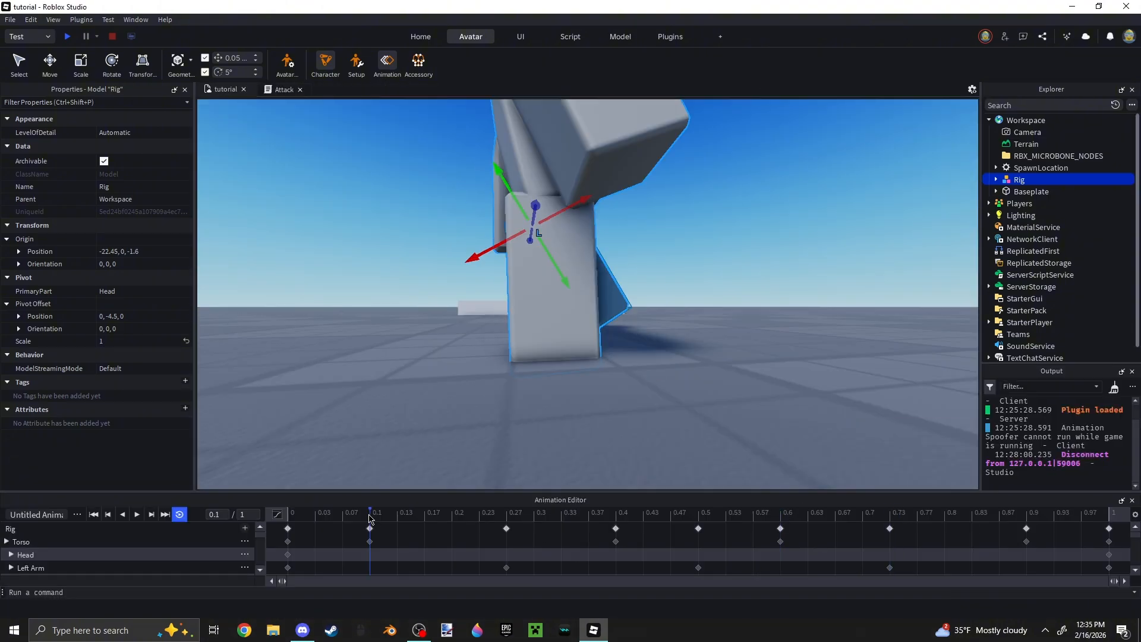
pyautogui.moveTo(596, 330); pyautogui.dragTo(617, 346)
# Step: Play the looping walk animation and examine the movement from the front and side, stopping playback at the end
pyautogui.moveTo(758, 404); pyautogui.dragTo(851, 431, button='right')
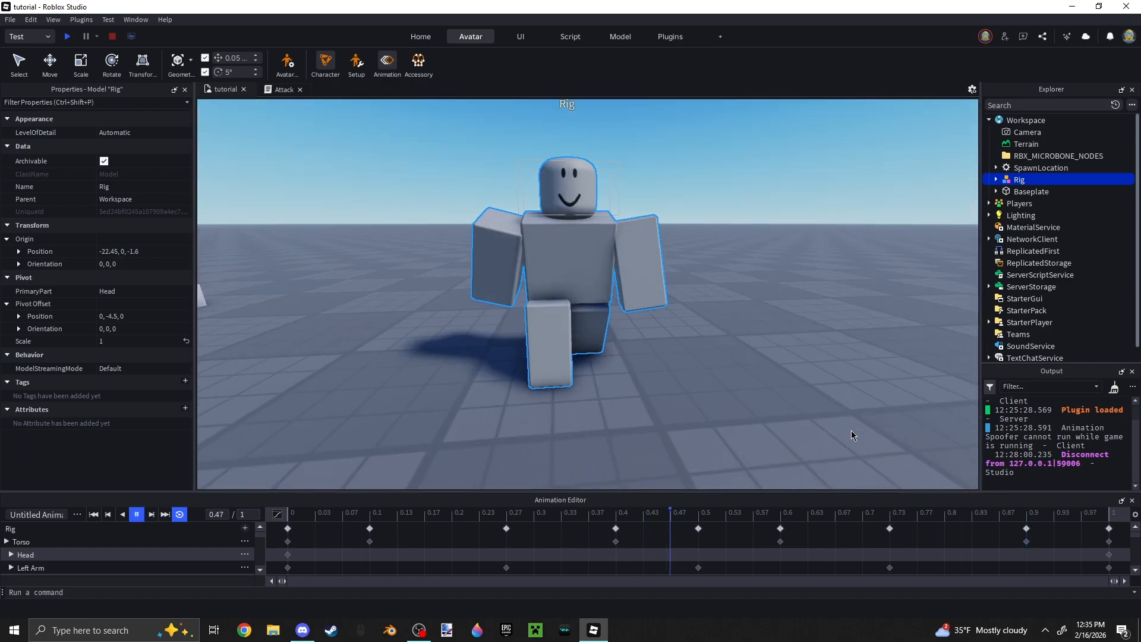
pyautogui.scroll(-3, 851, 431)
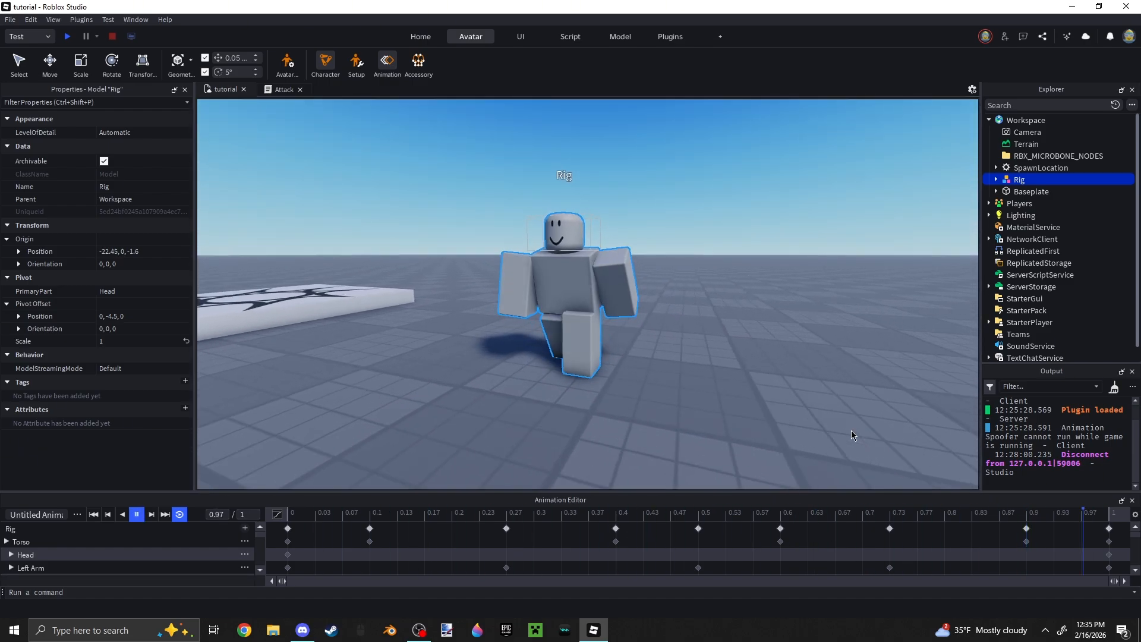
pyautogui.moveTo(786, 447); pyautogui.dragTo(787, 447, button='right')
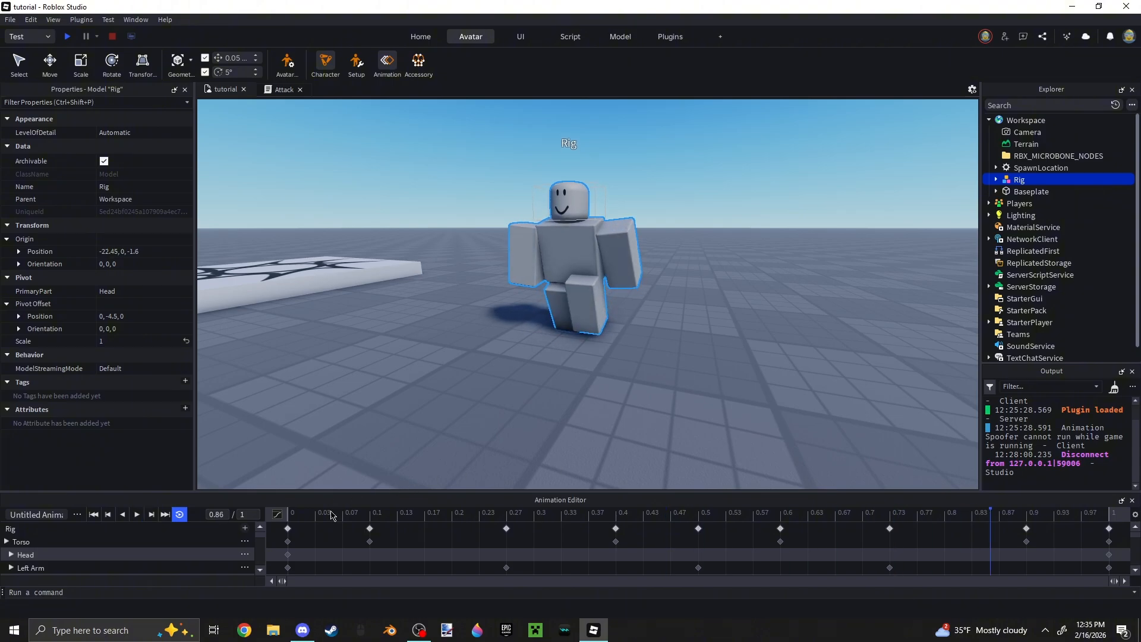
pyautogui.press('space')
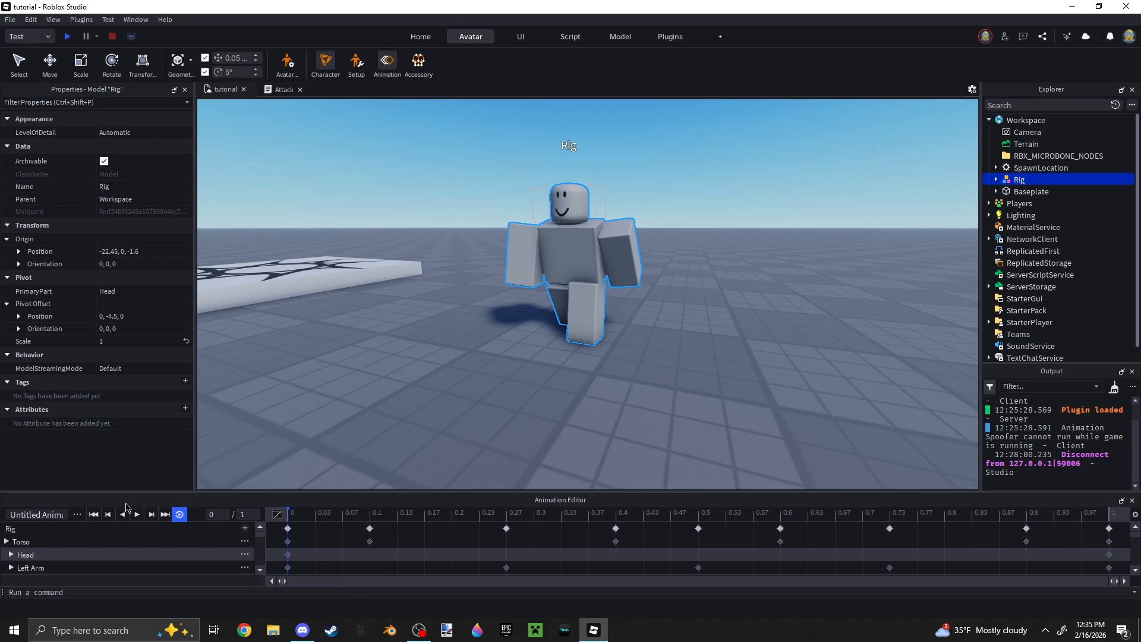
# Step: Publish the animation to Roblox with the title "walk" and the creator set to Me
pyautogui.click(77, 515)
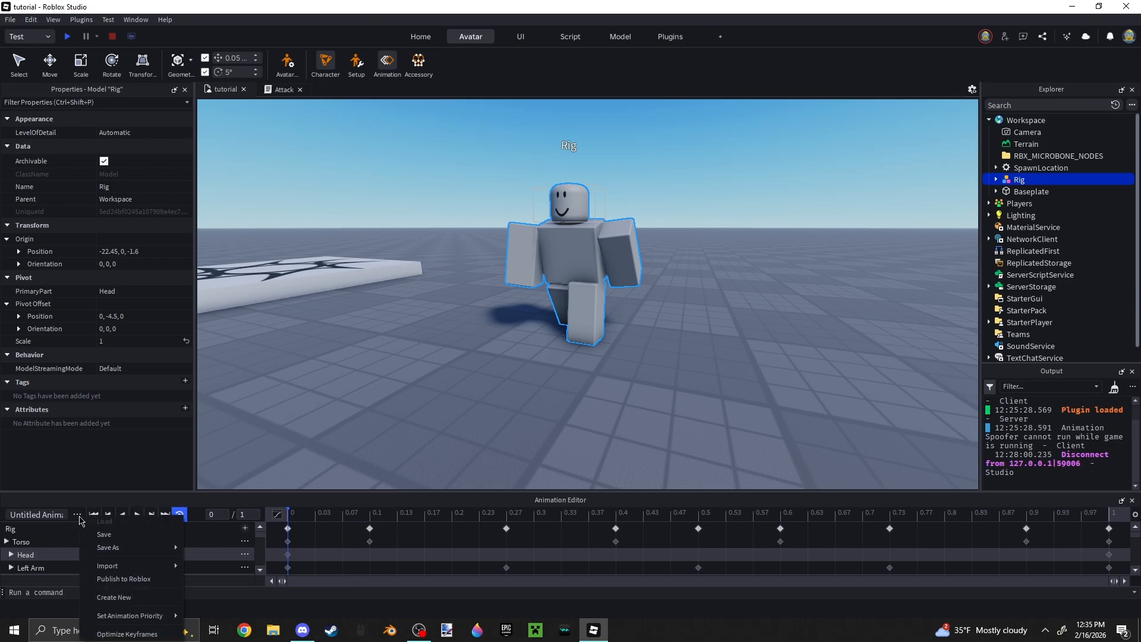
pyautogui.click(166, 580)
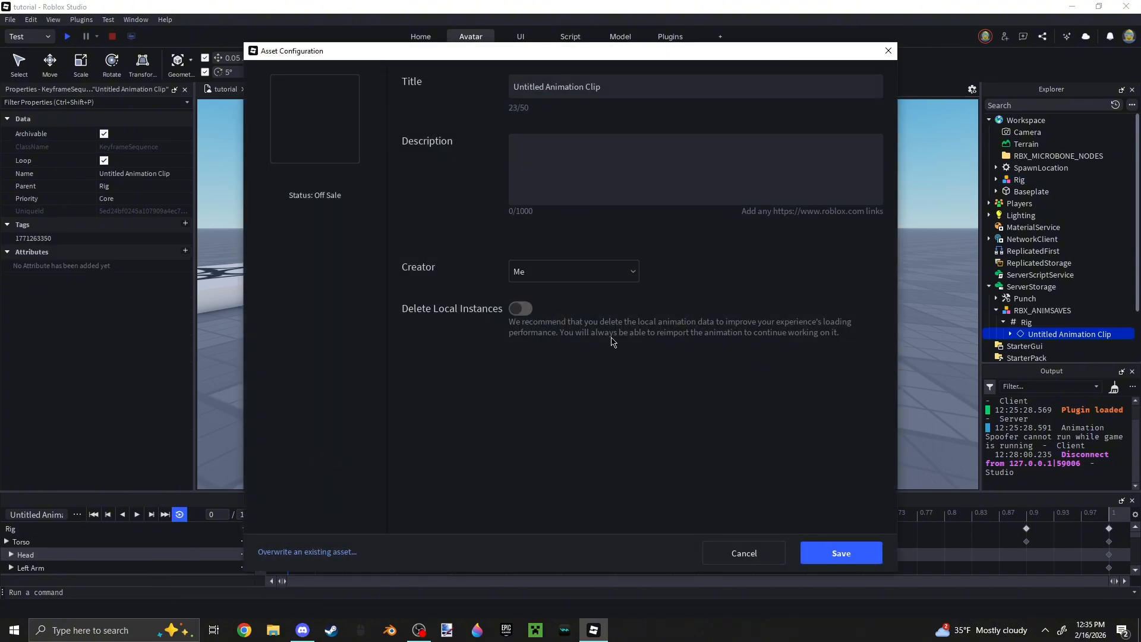
pyautogui.click(627, 276)
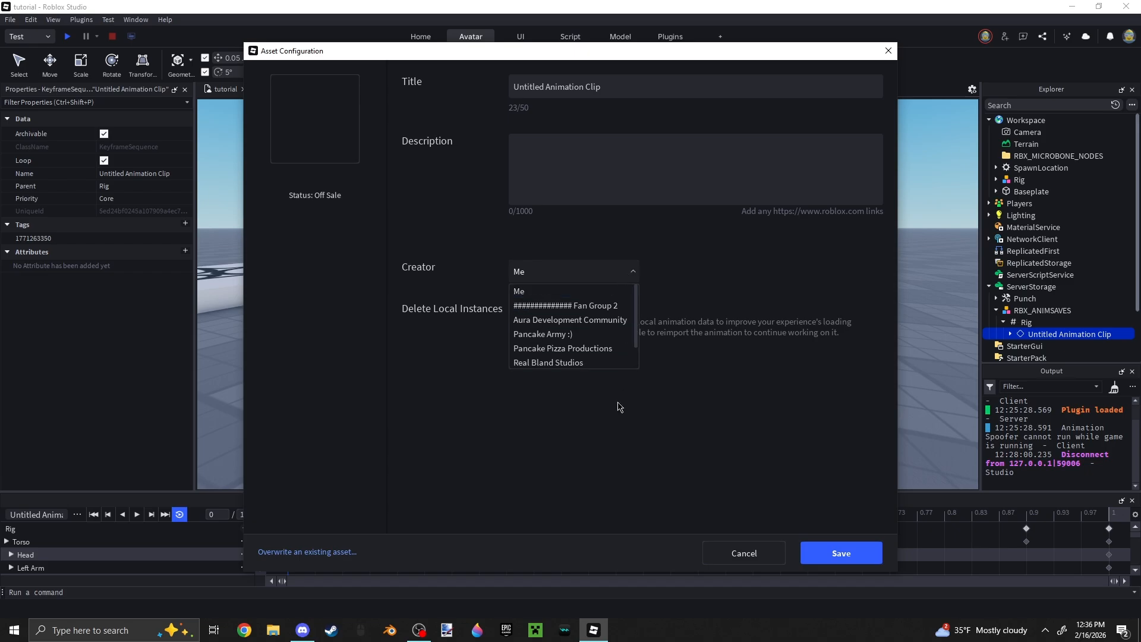
pyautogui.click(701, 272)
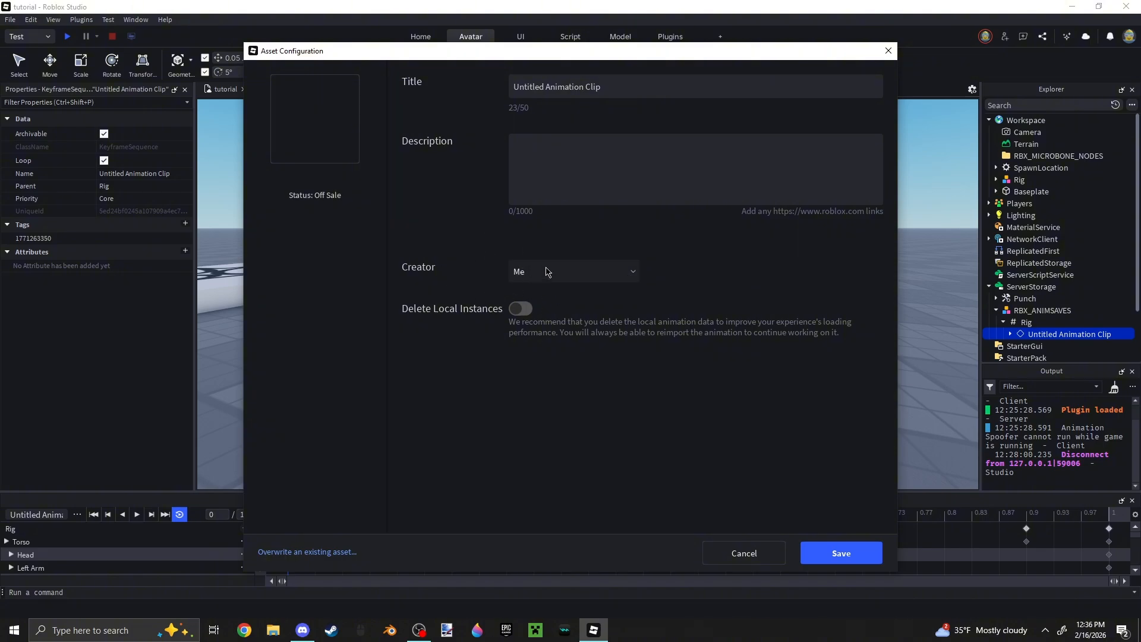
pyautogui.click(619, 86)
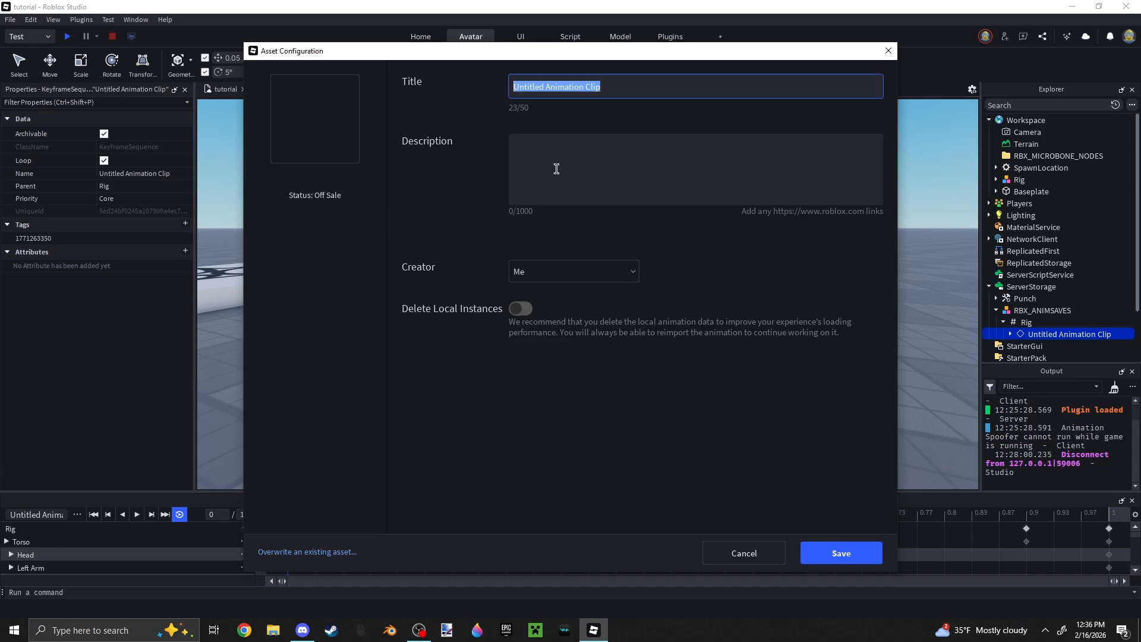
pyautogui.write('walk')
pyautogui.click(841, 553)
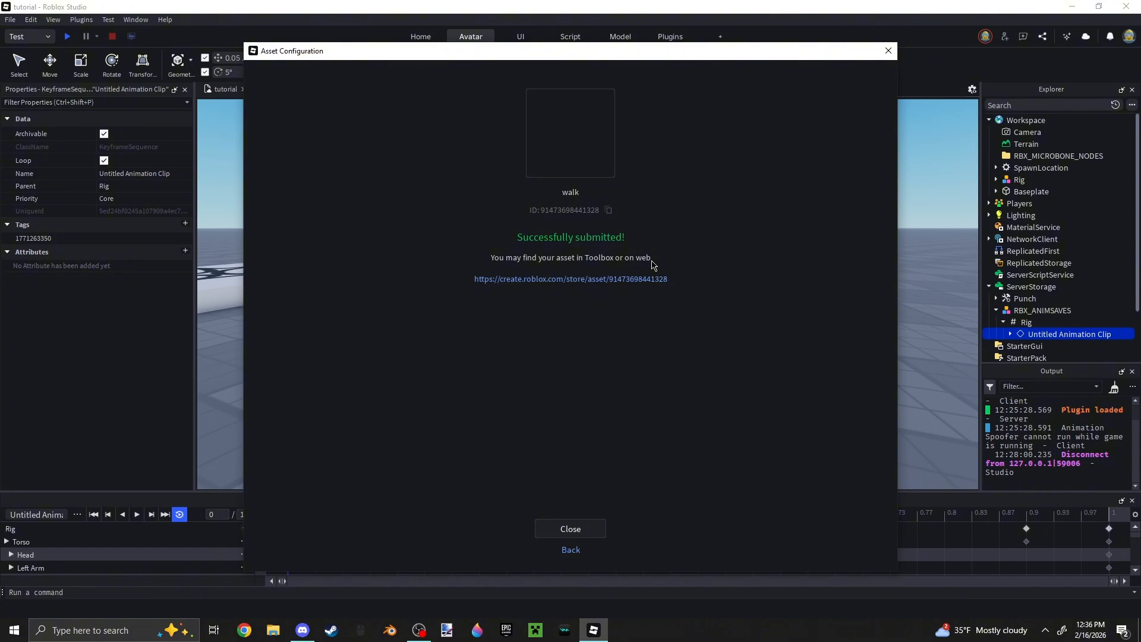
# Step: Copy the published animation's asset ID and close the Asset Configuration window and the Animation Editor
pyautogui.click(609, 211)
pyautogui.click(889, 53)
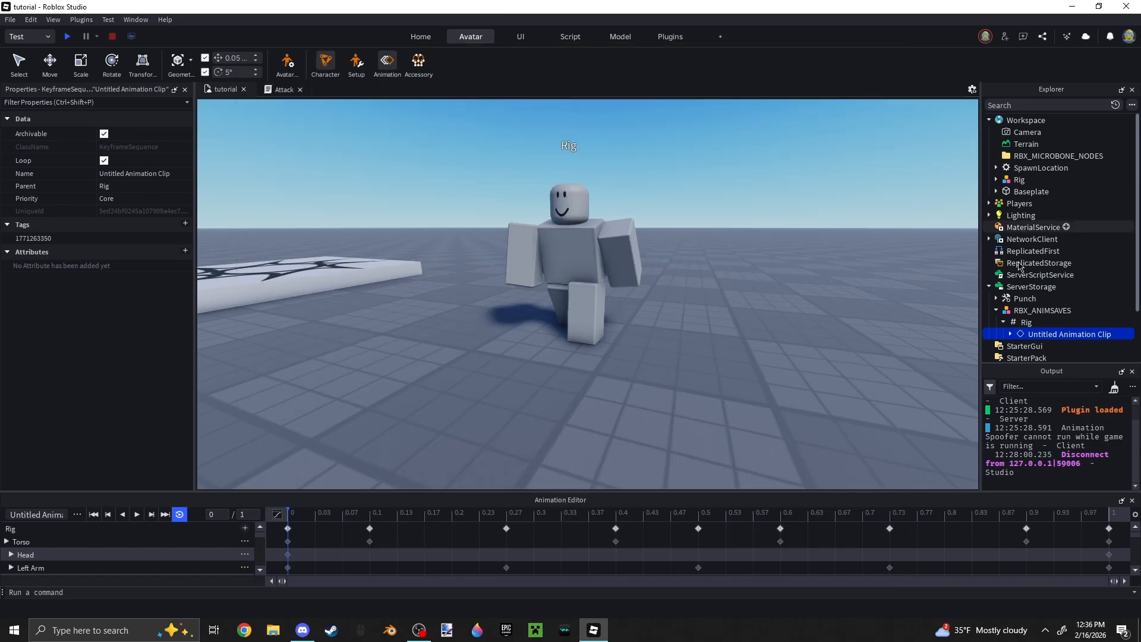
pyautogui.click(1133, 500)
pyautogui.scroll(-5, 843, 434)
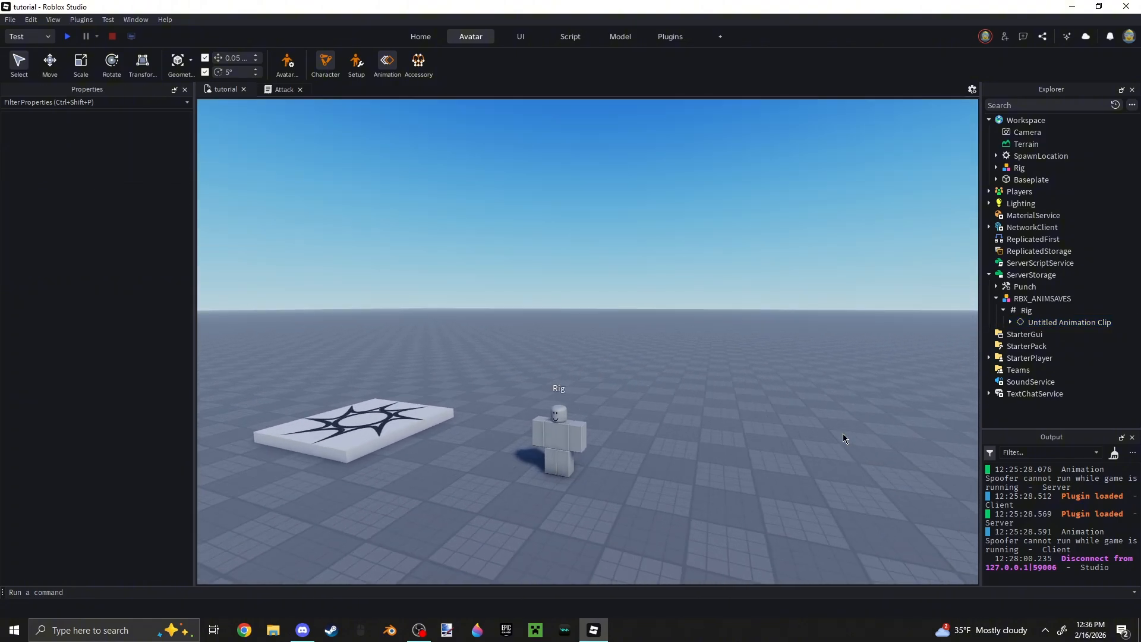
# Step: Add a new Script inside the Rig model in the Workspace
pyautogui.scroll(3, 843, 434)
pyautogui.moveTo(843, 434); pyautogui.dragTo(770, 390, button='right')
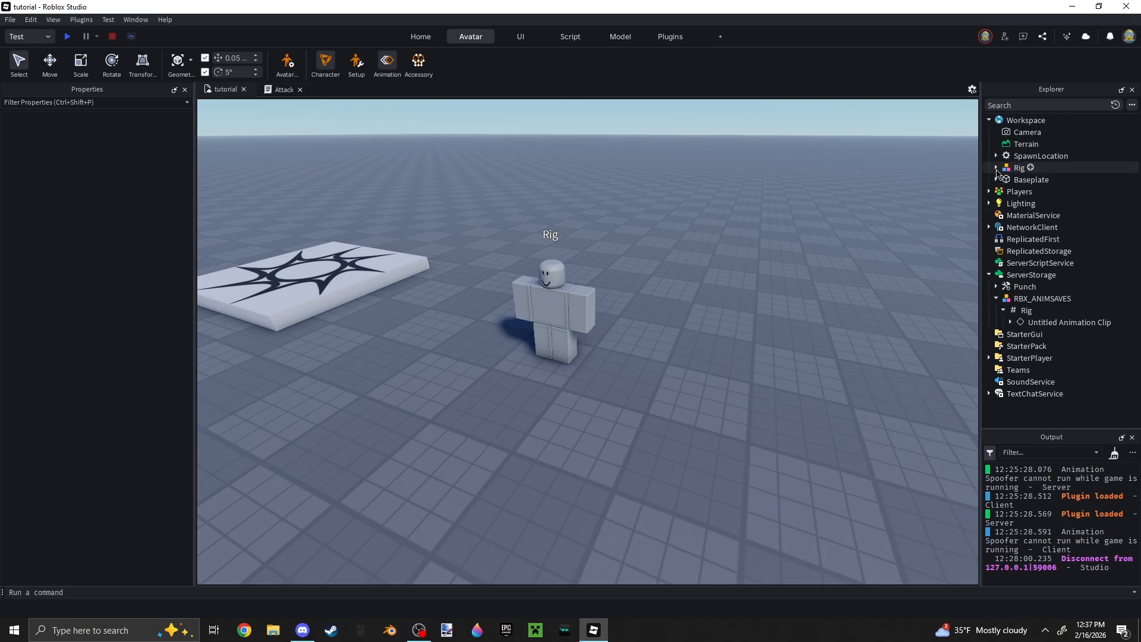
pyautogui.click(1031, 167)
pyautogui.write('sc')
pyautogui.click(957, 215)
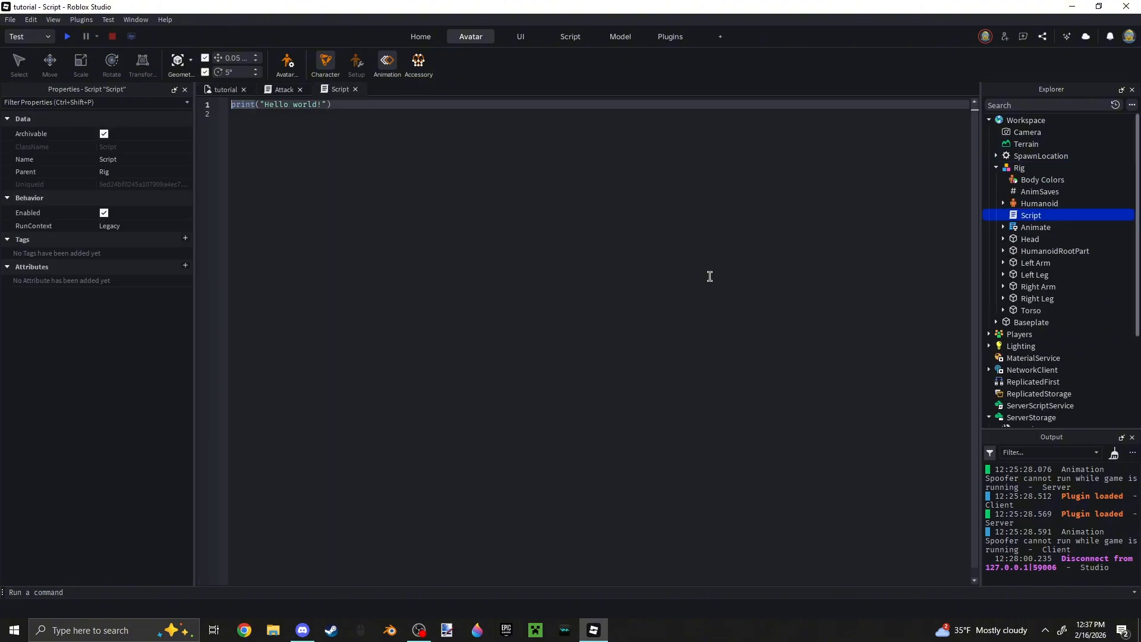
# Step: Insert an Animation object inside the Rig's new Script
pyautogui.click(1048, 215)
pyautogui.write('an')
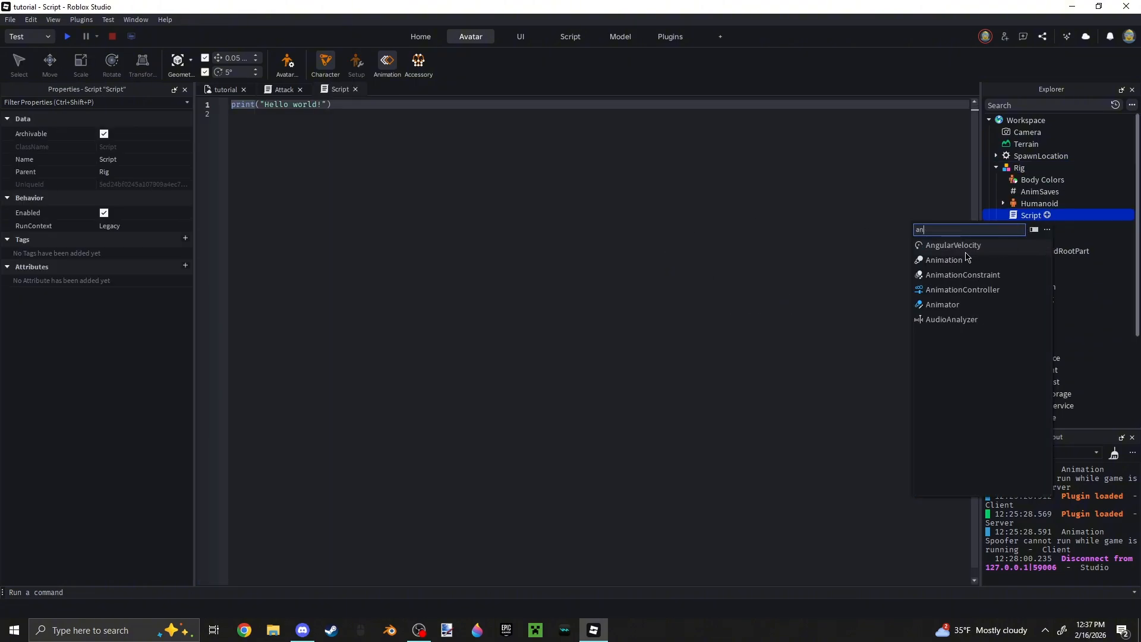
pyautogui.click(964, 259)
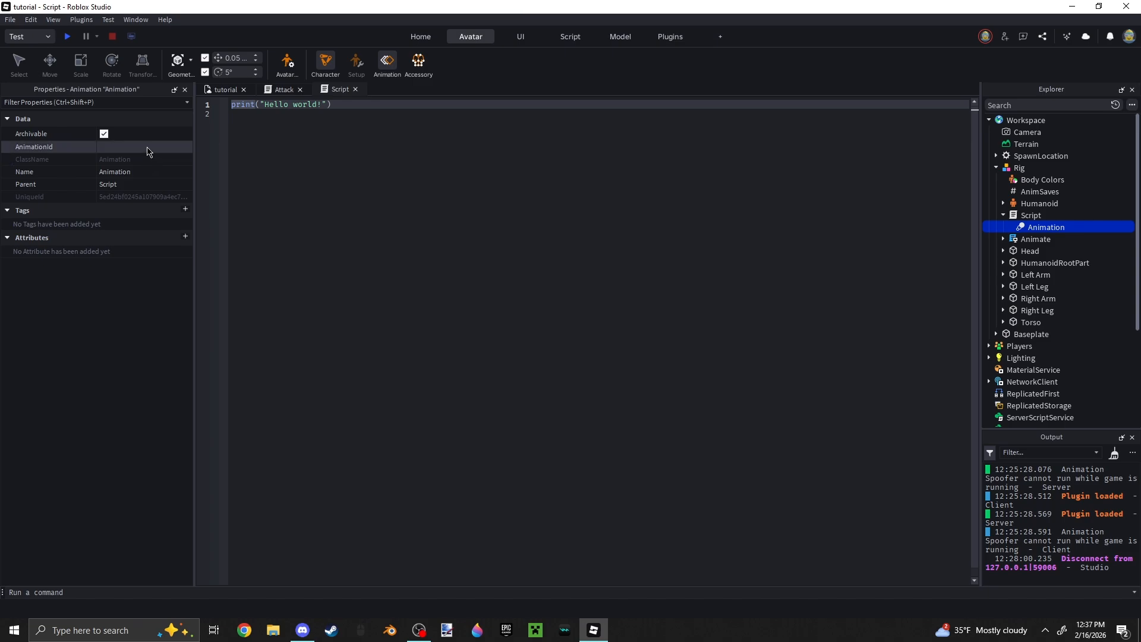
# Step: Set the Animation object's AnimationId to the copied asset ID and rename the object Walk
pyautogui.click(146, 148)
pyautogui.hotkey('ctrl', 'v')
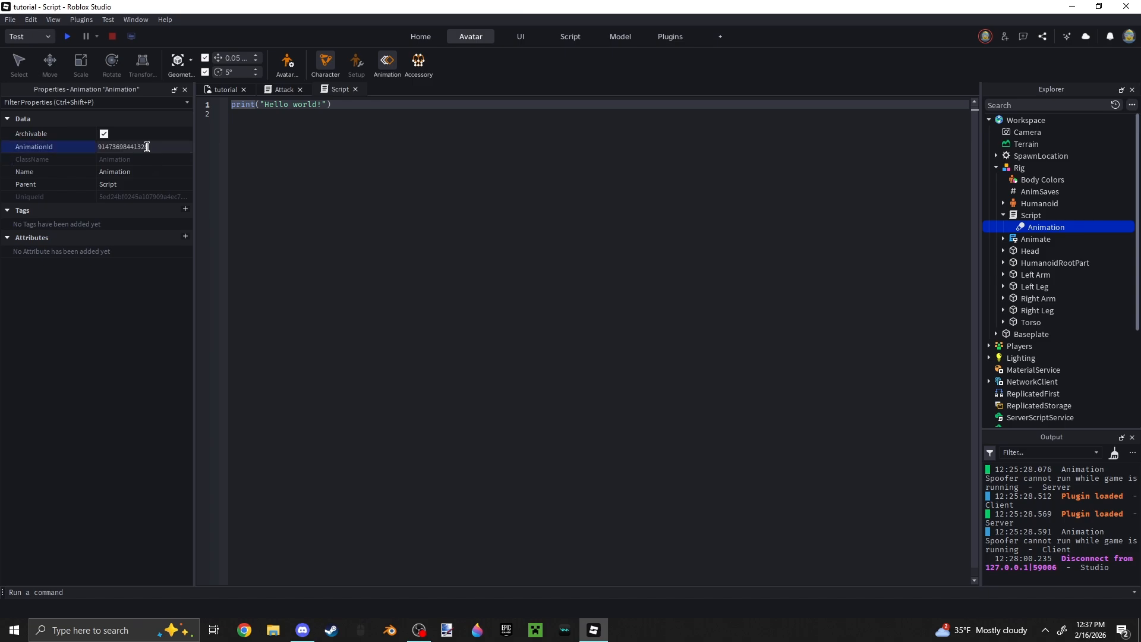
pyautogui.click(150, 173)
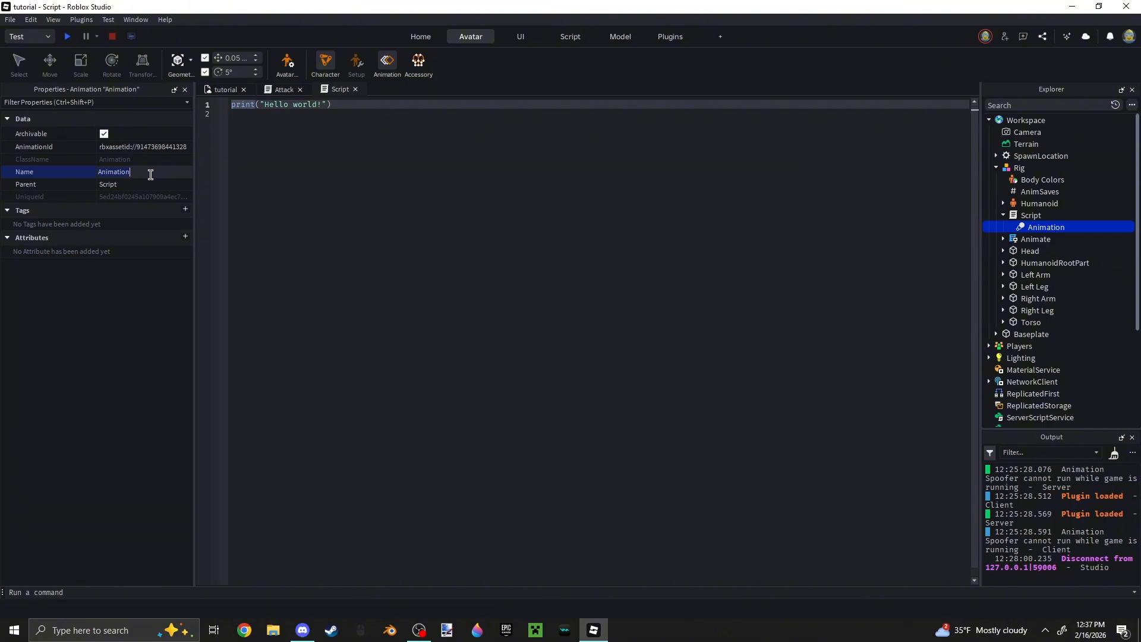
pyautogui.write('W')
pyautogui.press('Return')
# Step: Replace the script's default code with the line "local Humanoid = script.Parent.Humanoid"
pyautogui.click(712, 225)
pyautogui.hotkey('ctrl', 'a')
pyautogui.press('BackSpace')
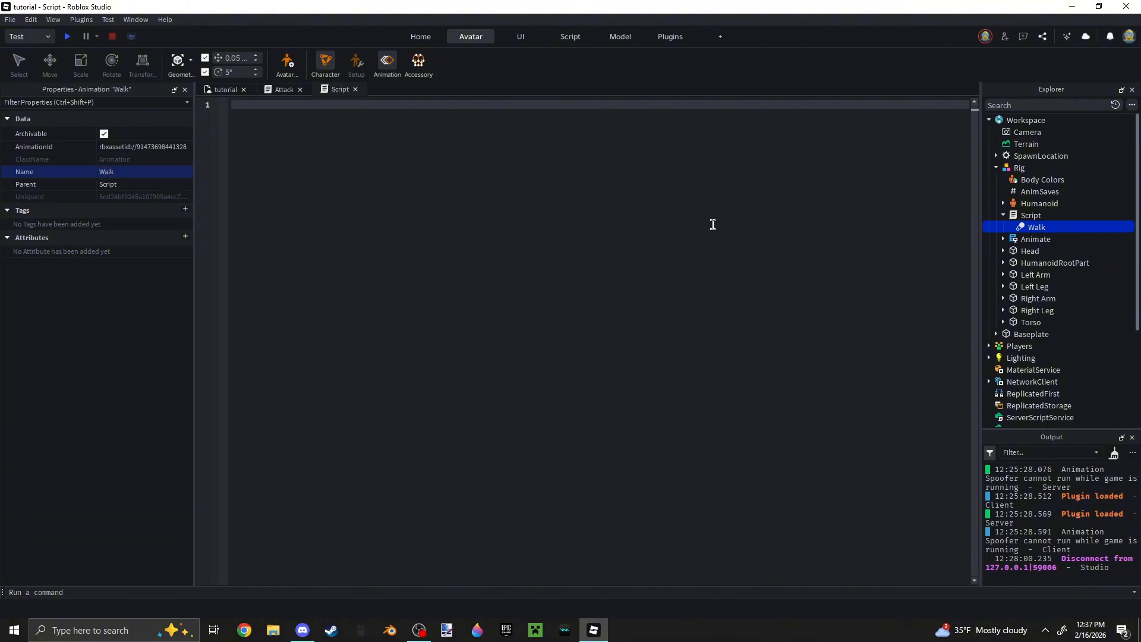
pyautogui.write('l')
pyautogui.press('Tab')
pyautogui.write('Humanoid = script.Parent.HJ')
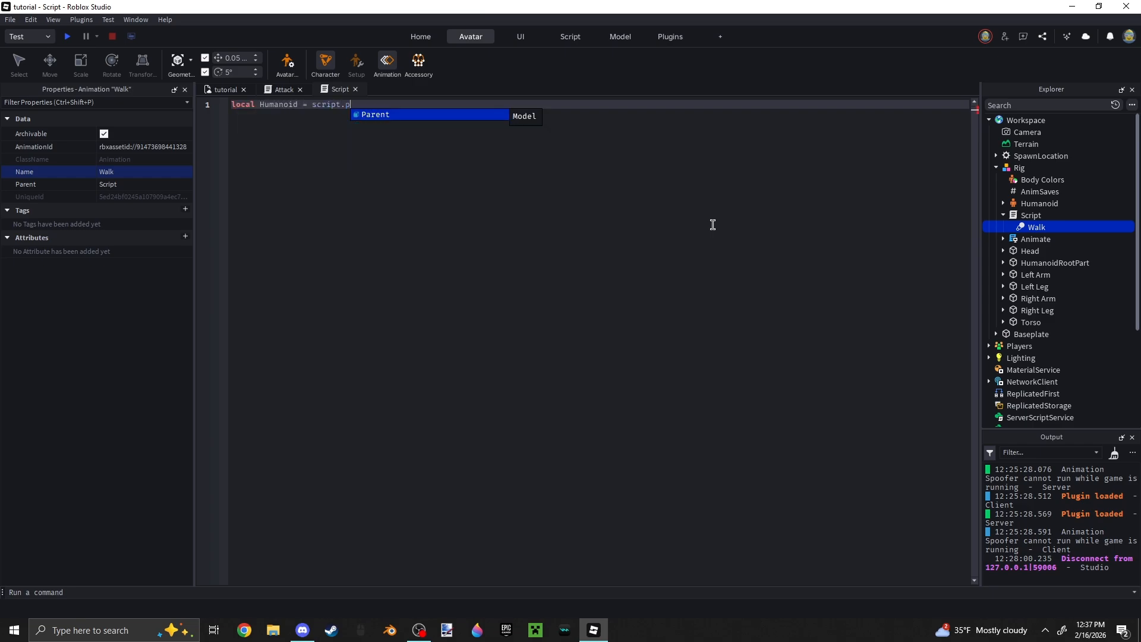
pyautogui.press('Tab')
# Step: Add a second line to the script reading "local Anim = Humanoid:LoadAnimation(script.Walk)"
pyautogui.press('Return')
pyautogui.write('lo')
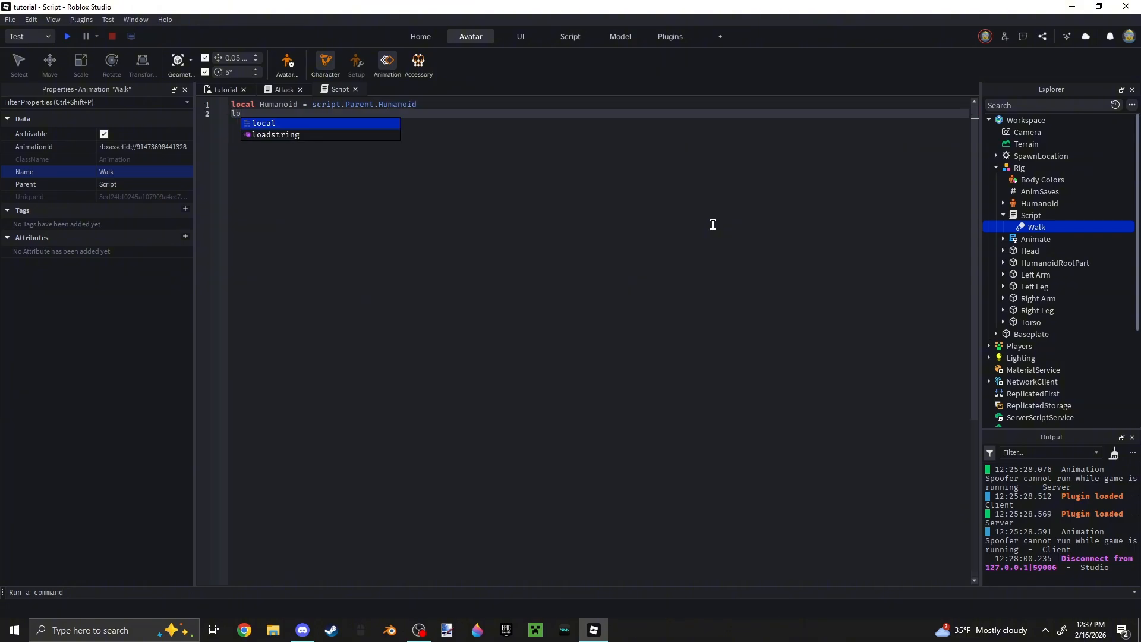
pyautogui.press('Tab')
pyautogui.write('Anim = ')
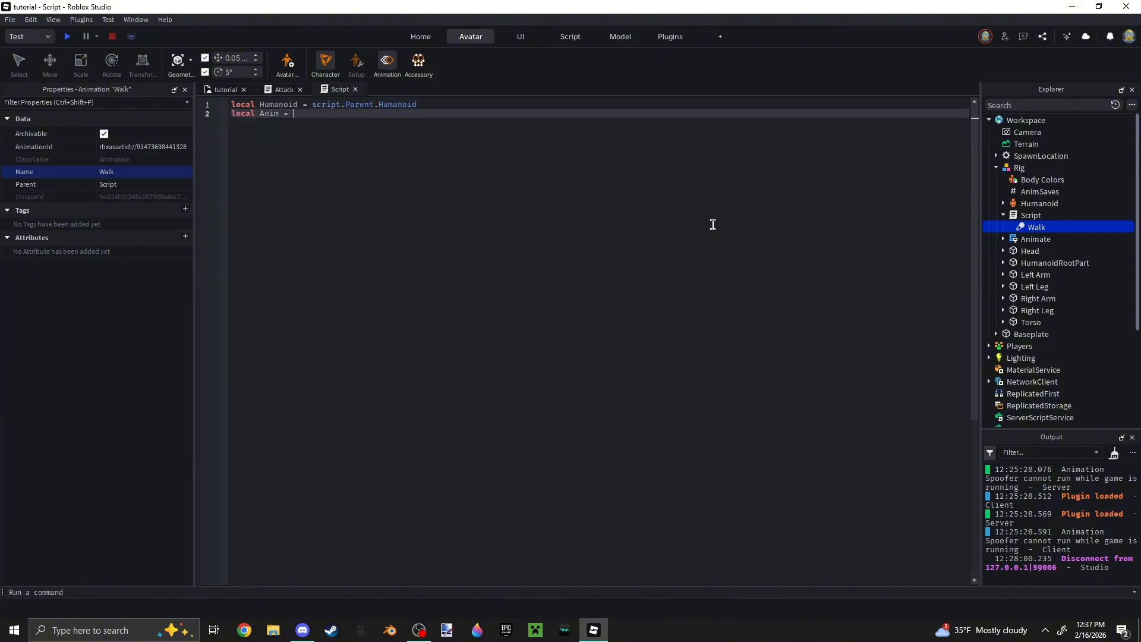
pyautogui.write('H')
pyautogui.press('Tab')
pyautogui.write(':')
pyautogui.press('Escape')
pyautogui.write('L')
pyautogui.press('Tab')
pyautogui.write('script.')
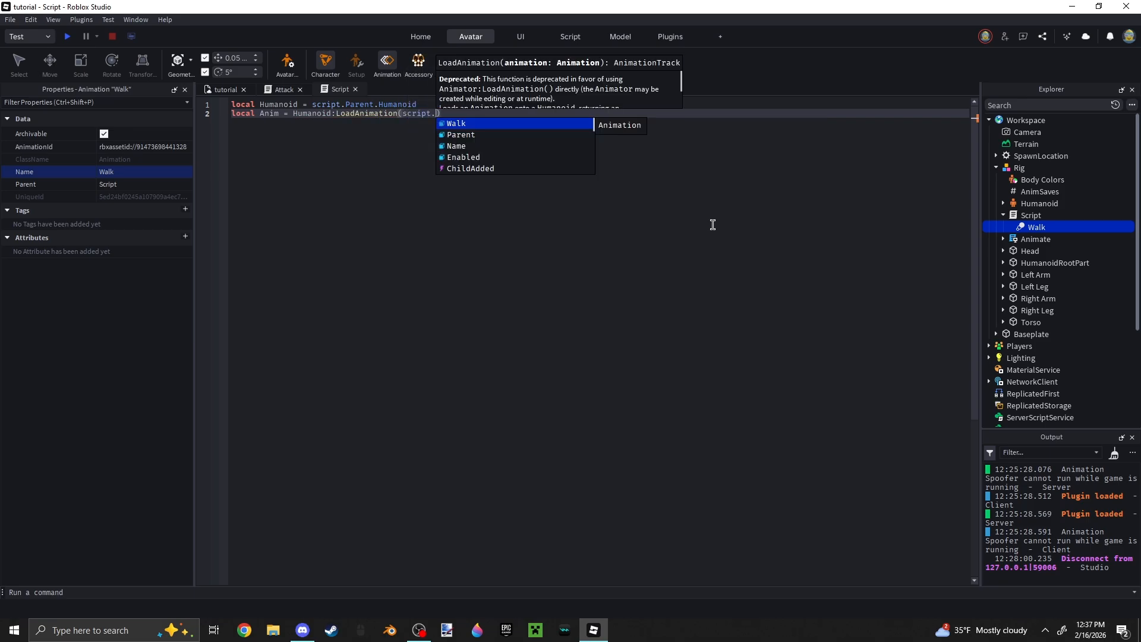
pyautogui.write('W')
pyautogui.press('Tab')
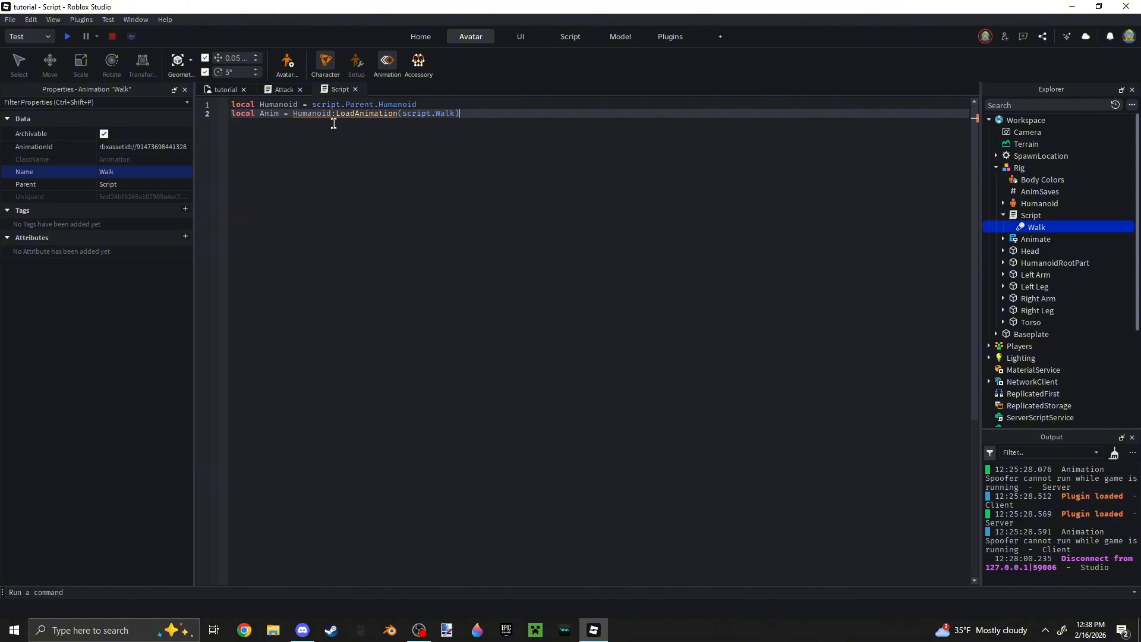
# Step: Change the load call on line 2 to "Humanoid.Animator:LoadAnimation(script.Walk)"
pyautogui.moveTo(331, 115)
pyautogui.write('.an')
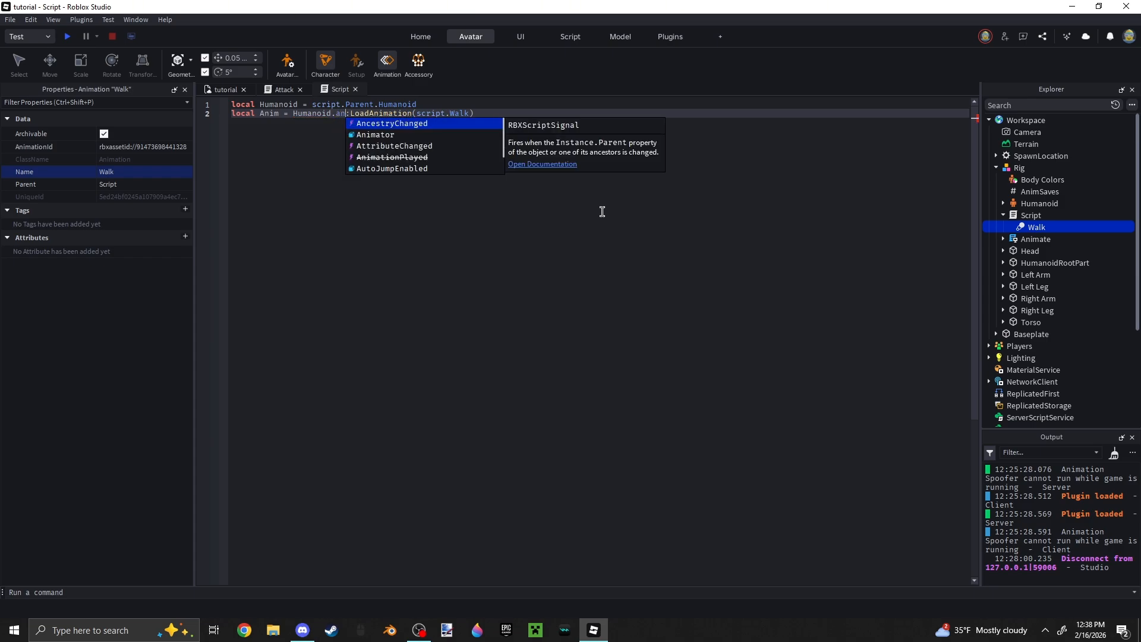
pyautogui.press('Down')
pyautogui.press('Tab')
# Step: Add a third line to the script, "Anim:Play()", to play the loaded animation
pyautogui.press('Return')
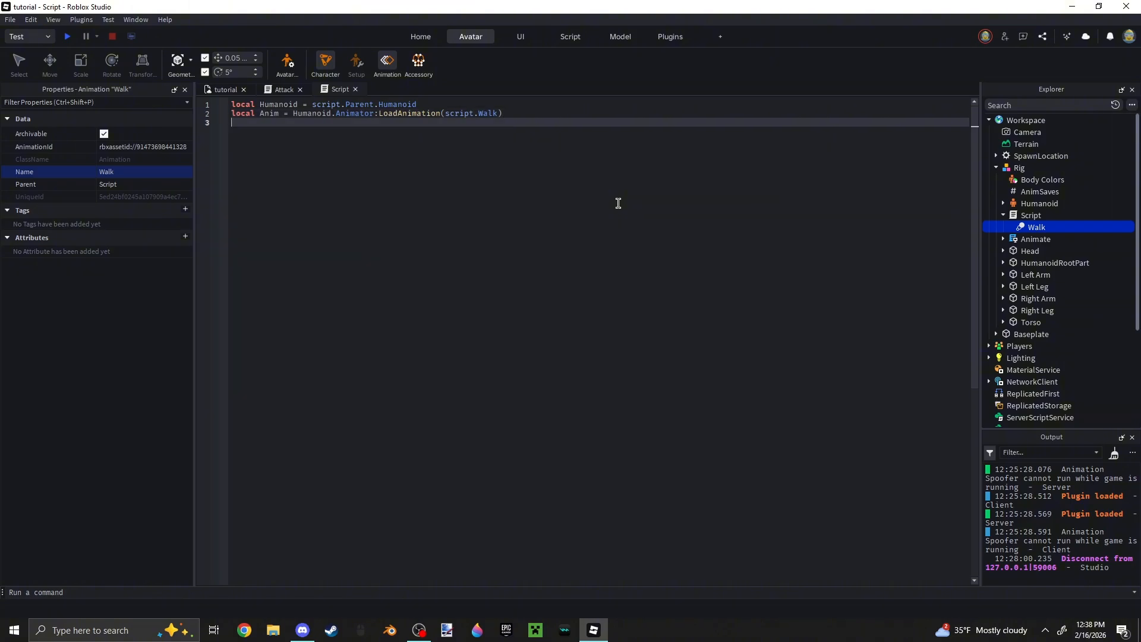
pyautogui.write('Anim:p')
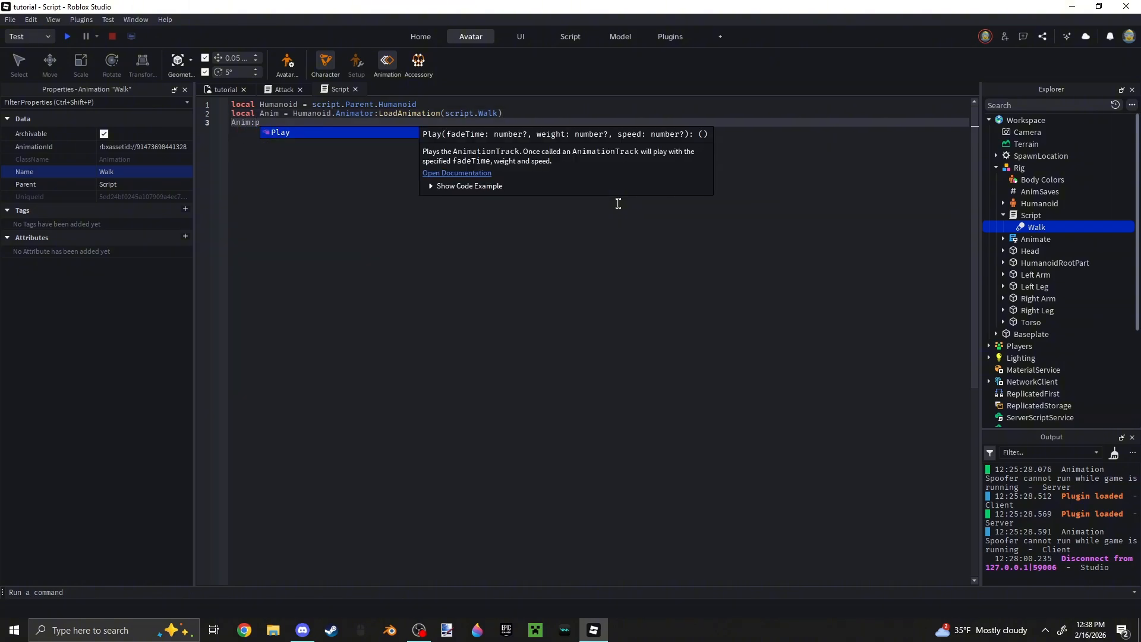
pyautogui.press('Tab')
pyautogui.write('()')
# Step: Return to the tutorial place's 3D view and start a playtest
pyautogui.click(225, 90)
pyautogui.click(679, 233)
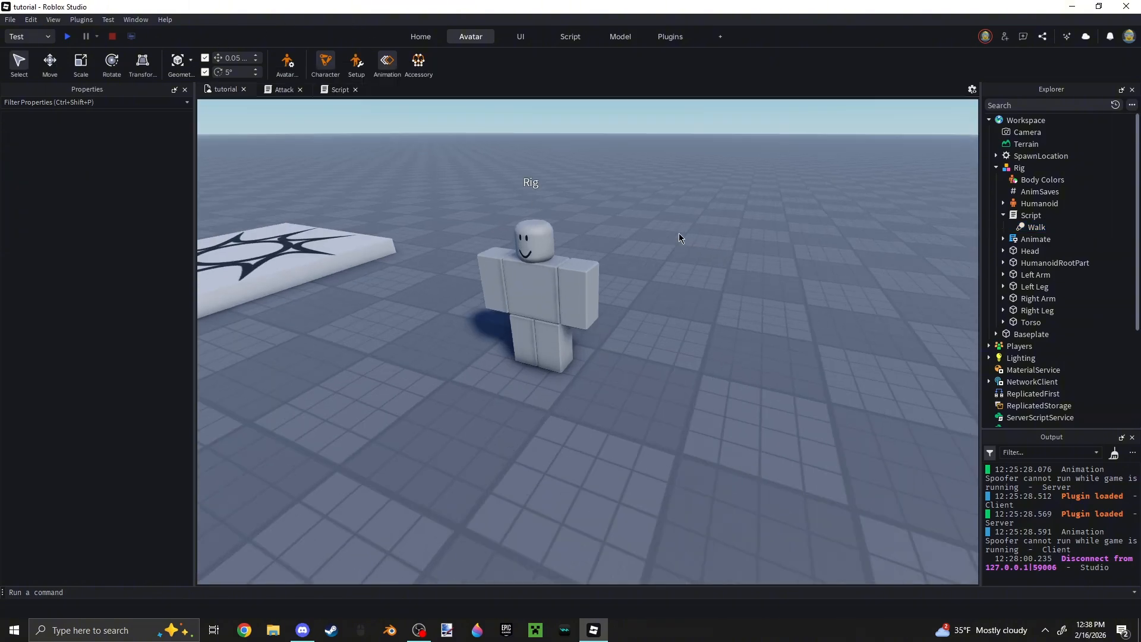
pyautogui.scroll(-3, 679, 233)
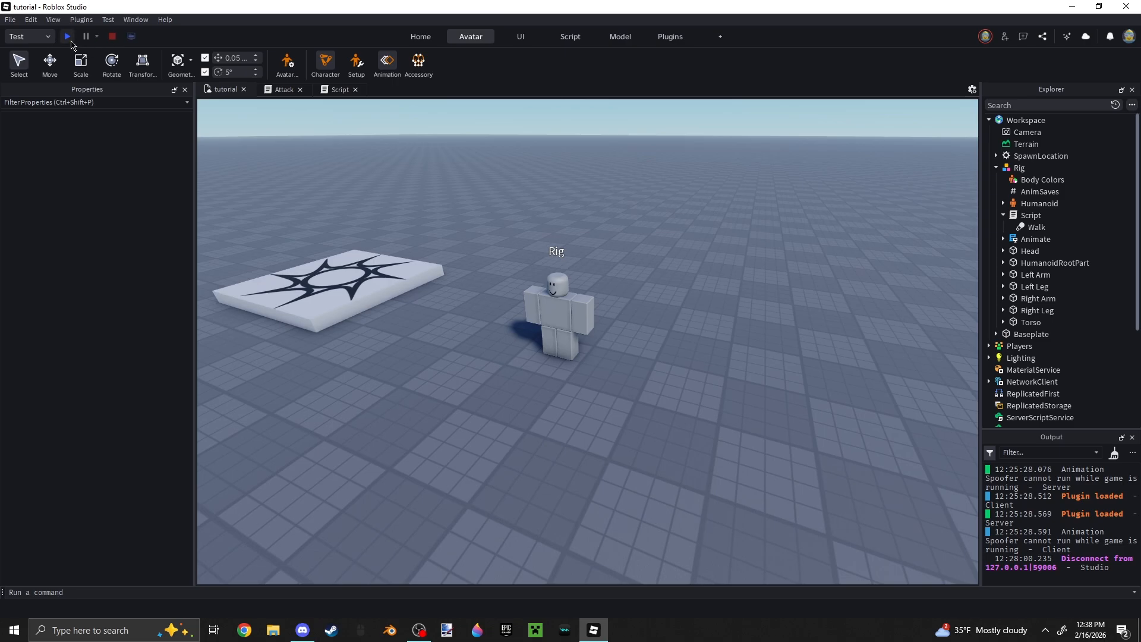
pyautogui.click(69, 40)
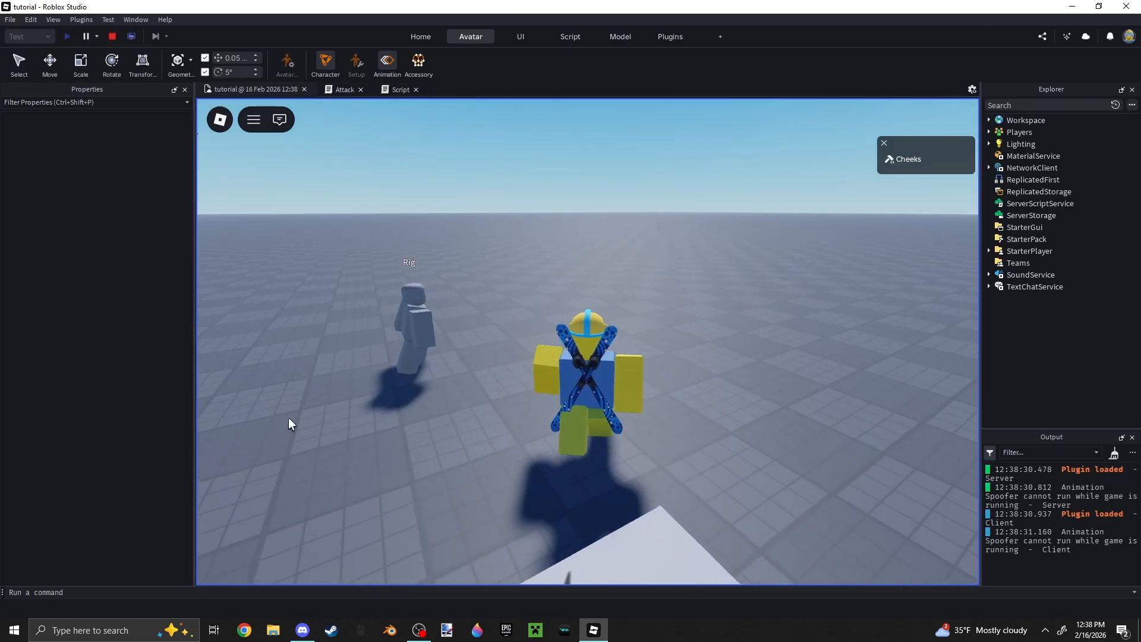
# Step: Move the player character around the spawn area and examine the rig's walk animation from different angles
pyautogui.press('w')
pyautogui.moveTo(288, 418); pyautogui.dragTo(854, 363, button='right')
pyautogui.press('s')
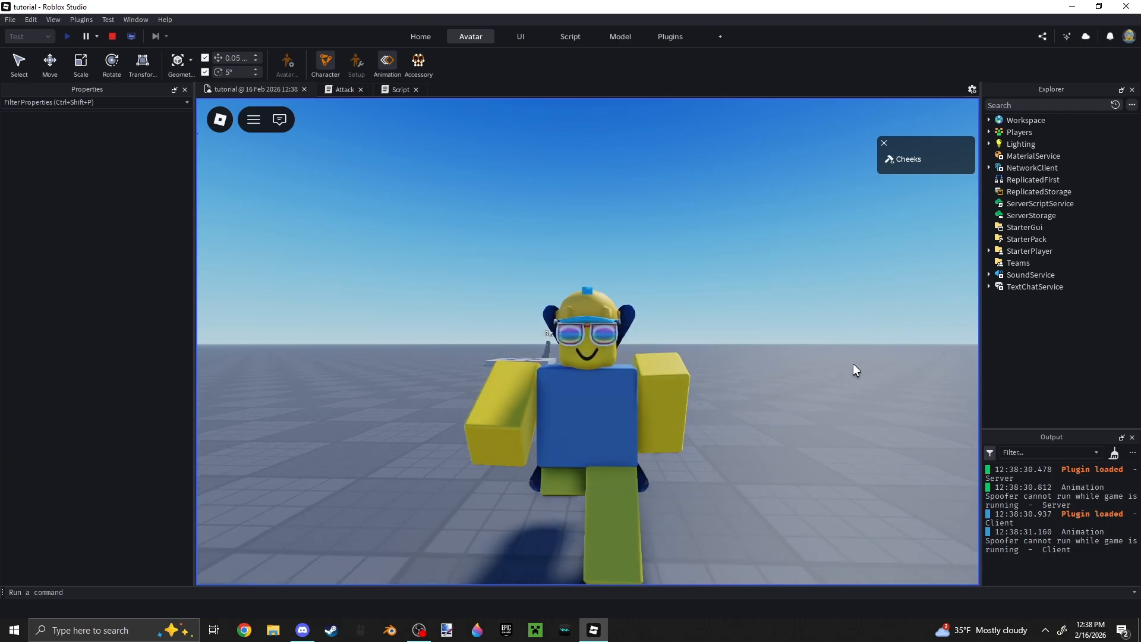
pyautogui.press('w')
pyautogui.scroll(-3, 854, 364)
pyautogui.moveTo(854, 365); pyautogui.dragTo(853, 365, button='right')
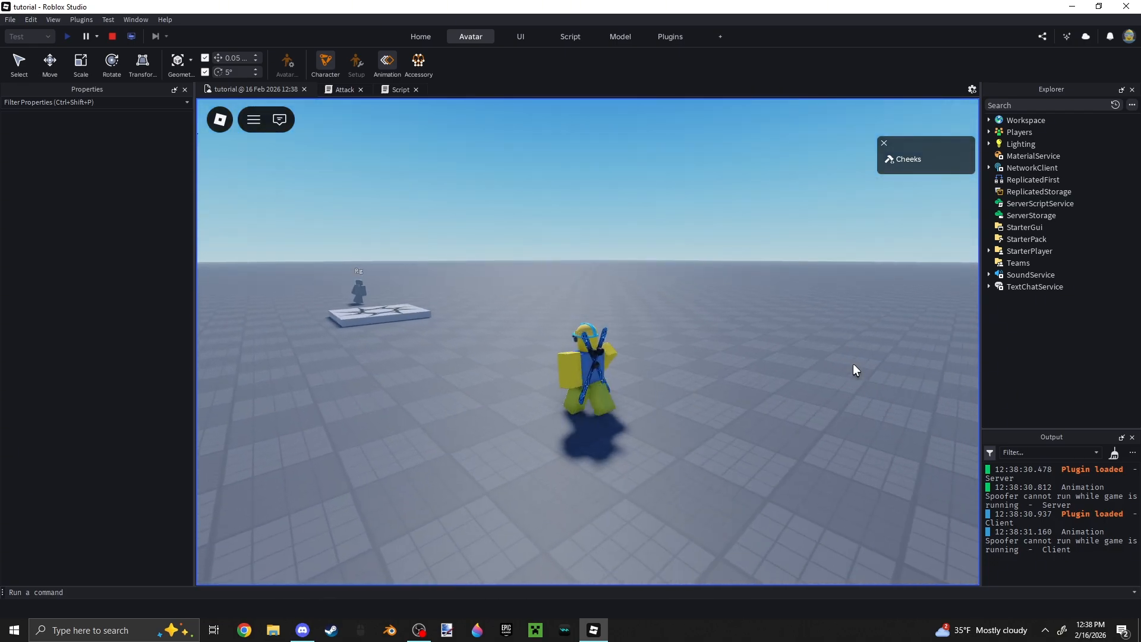
pyautogui.press('w')
pyautogui.moveTo(856, 370); pyautogui.dragTo(856, 370, button='right')
pyautogui.press('space')
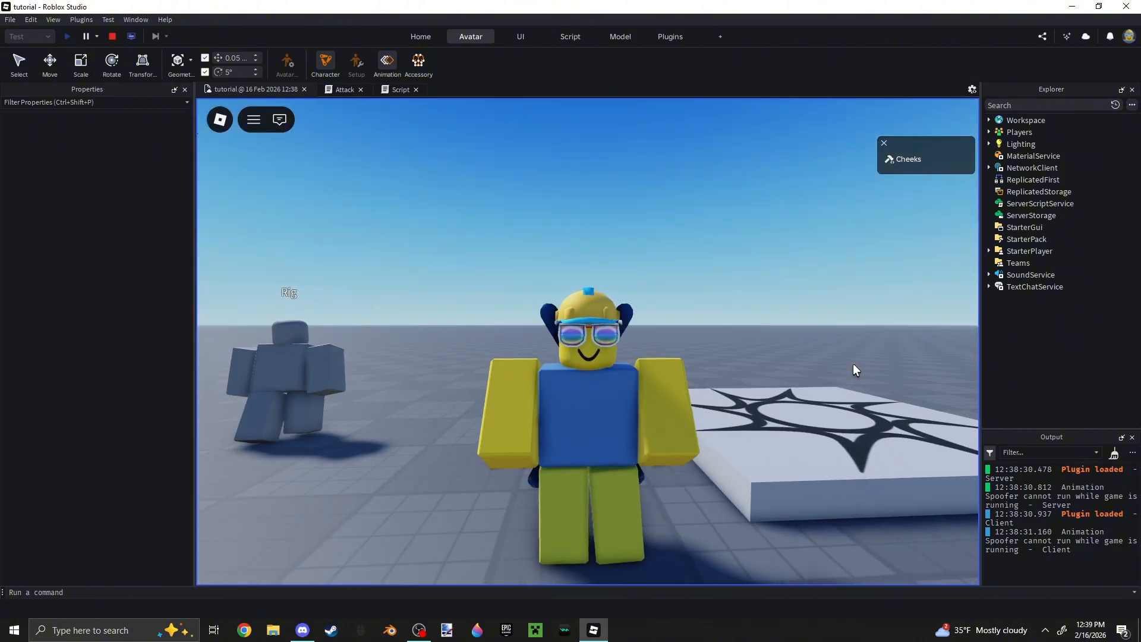